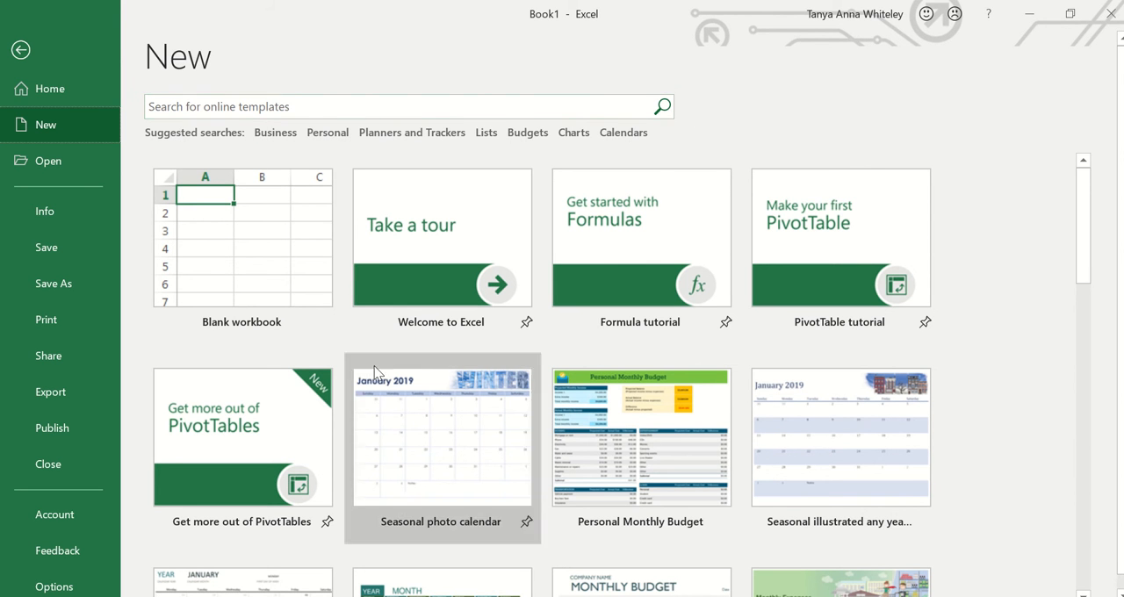
- Create a blank workbook and enter the heading "Person" in cell A1
click(251, 263)
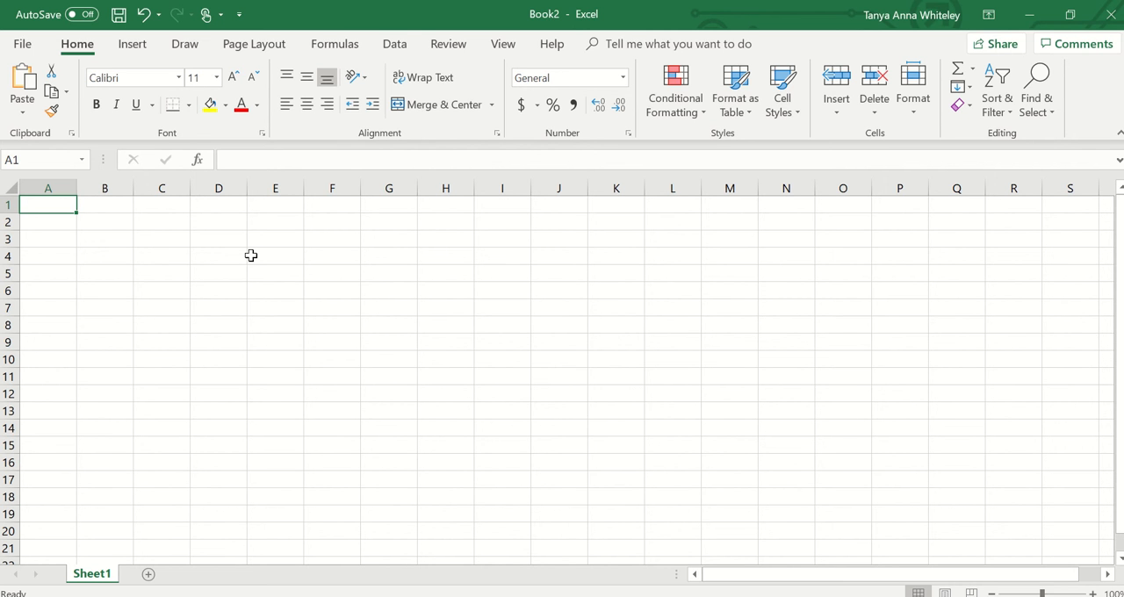
text(Pe)
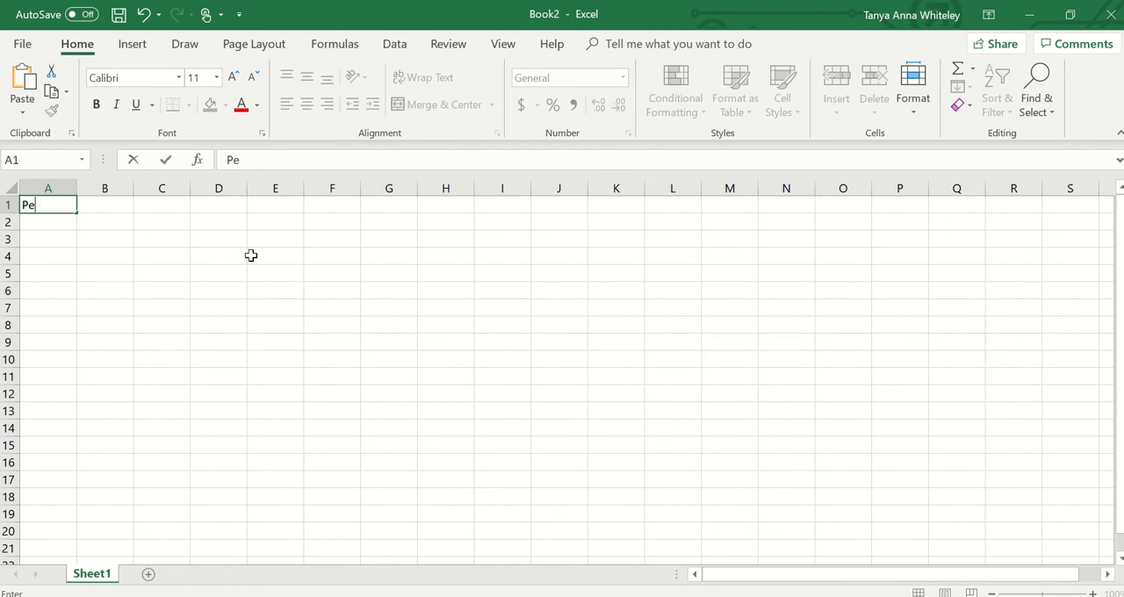
text(rson)
- Number the people from 1 to 10 down column A in cells A2 to A11
click(69, 224)
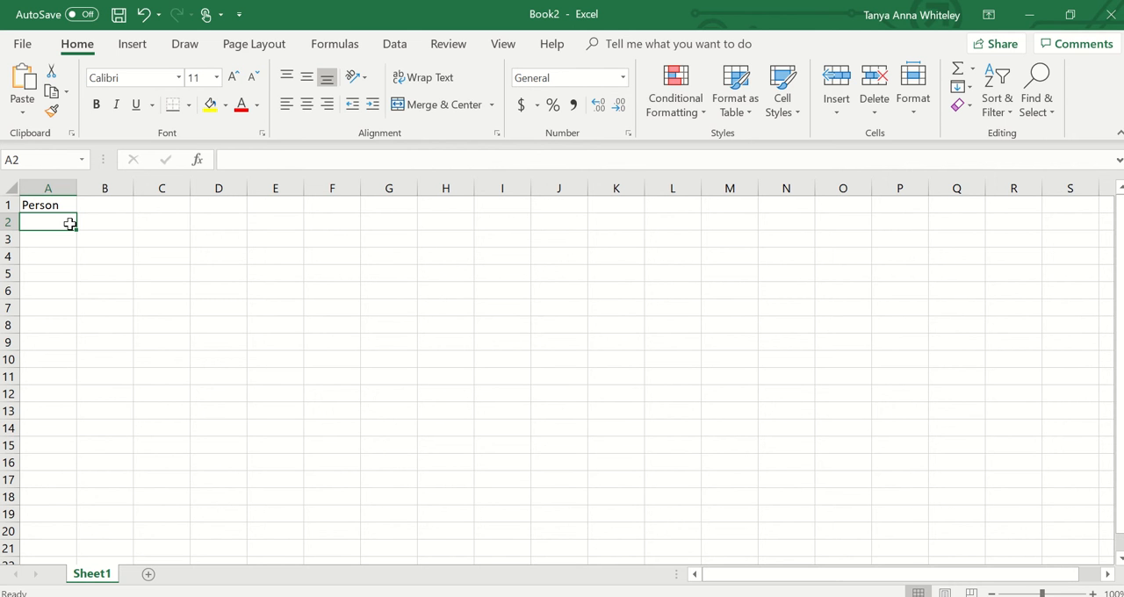
text(1)
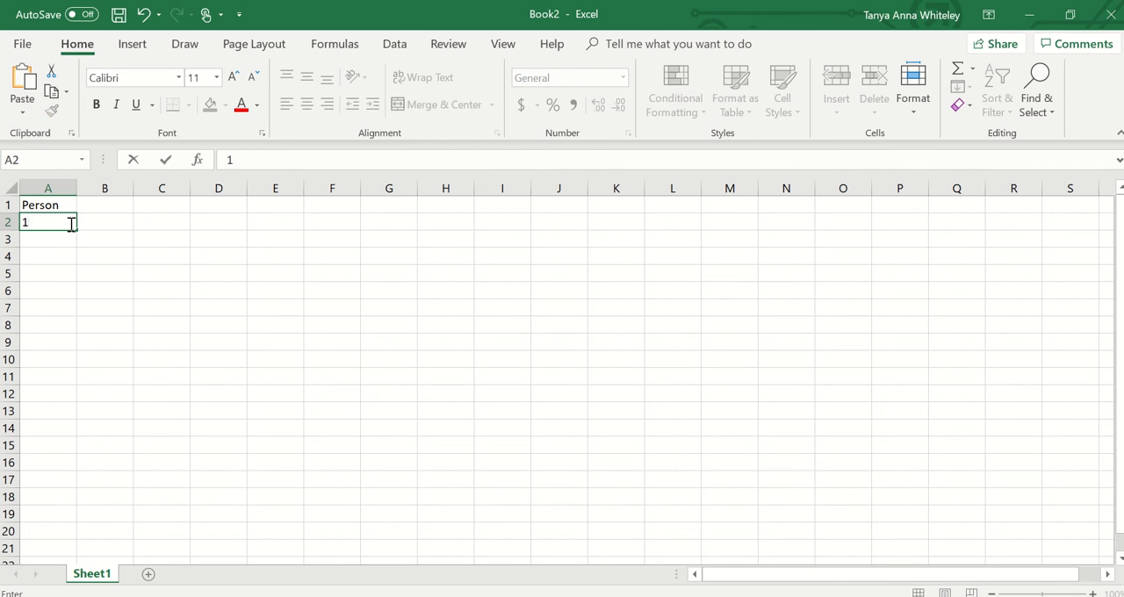
key(Return)
text(2)
key(Return)
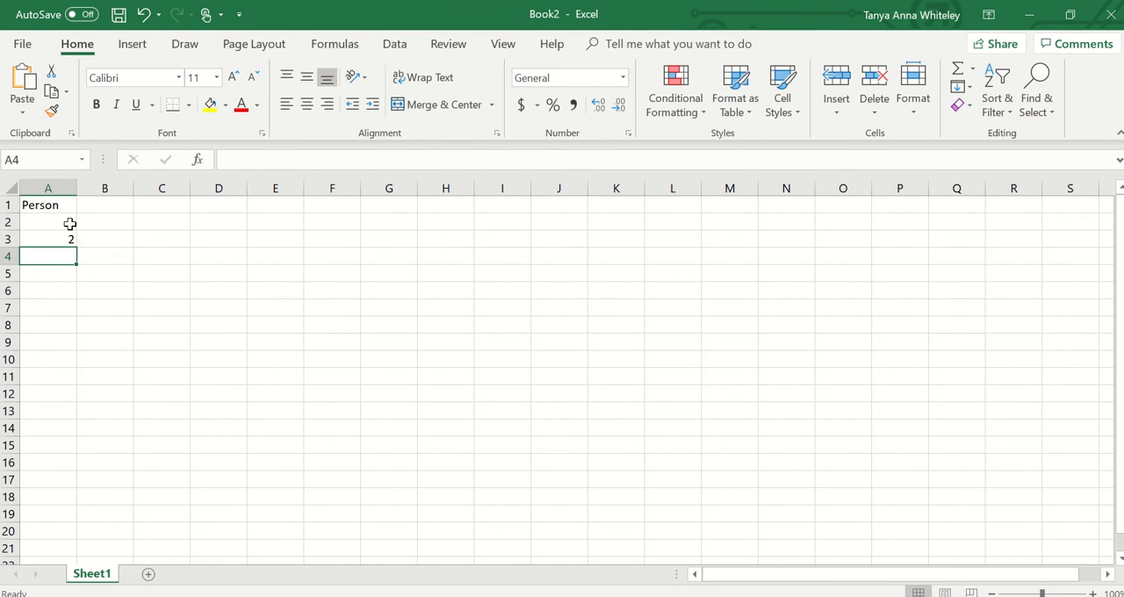
text(3)
key(Return)
text(4)
key(Return)
text(5)
key(Return)
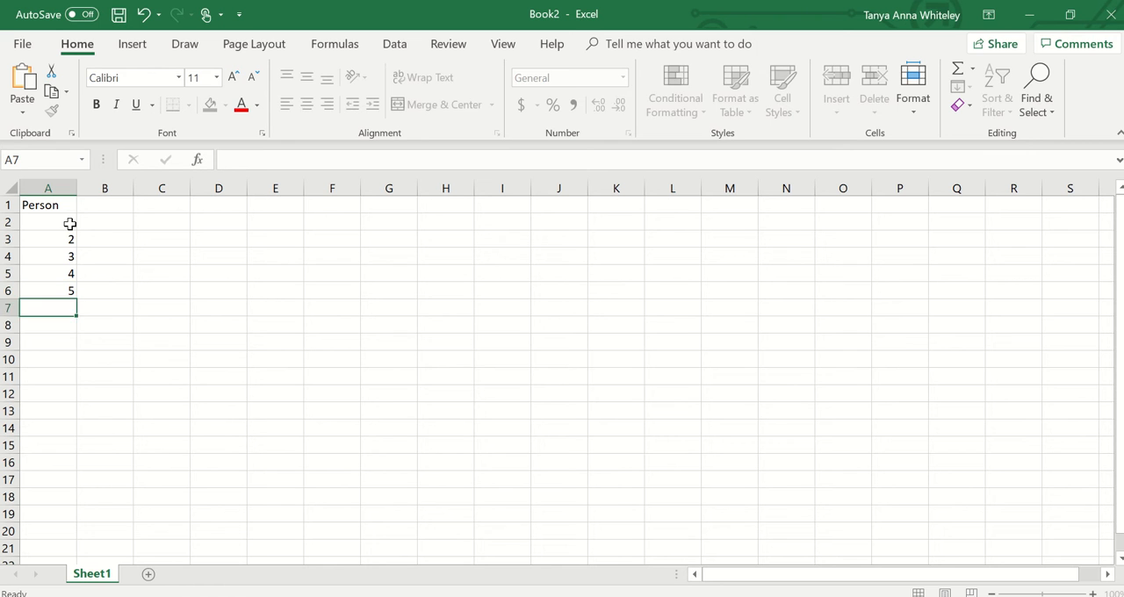
text(6)
key(Return)
text(7)
key(Return)
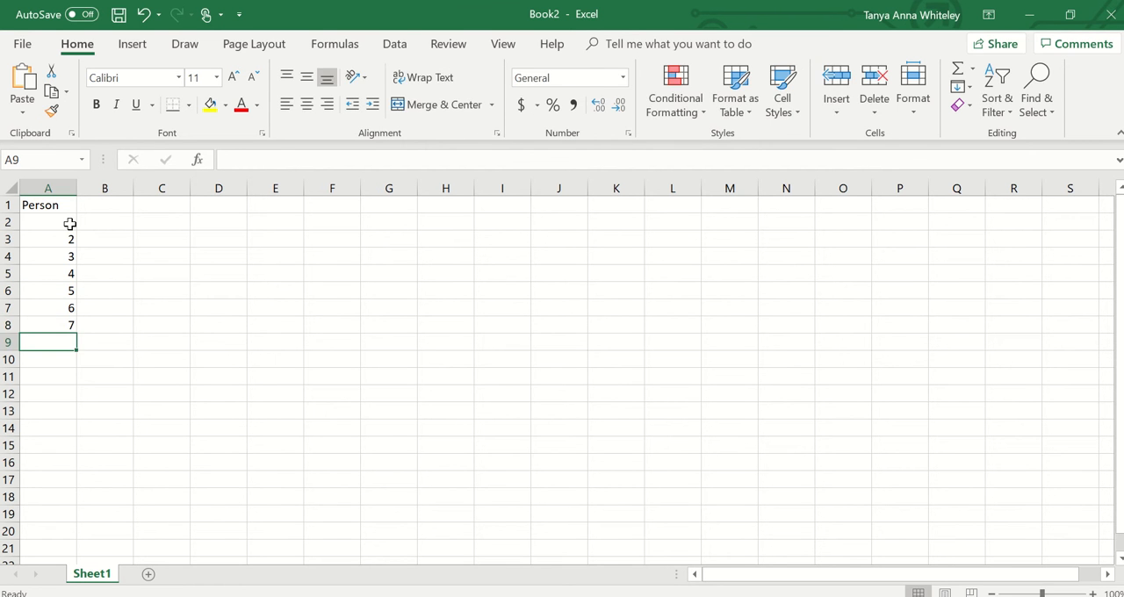
text(8)
key(Return)
text(9)
key(Return)
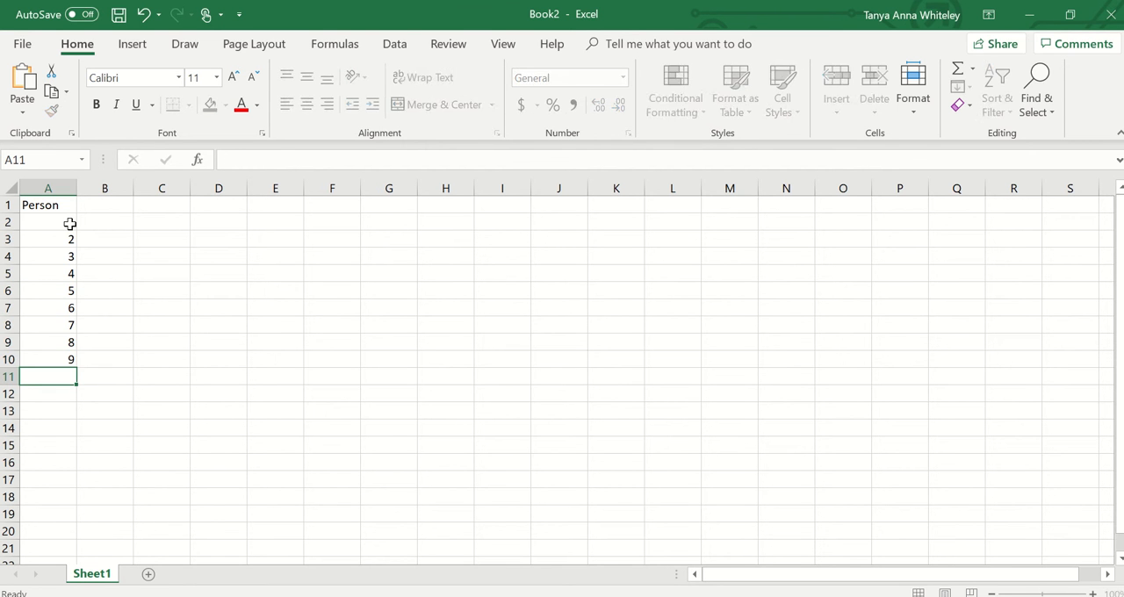
text(10)
- Widen column B and enter the heading "Hours per day on technology" in cell B1
click(117, 208)
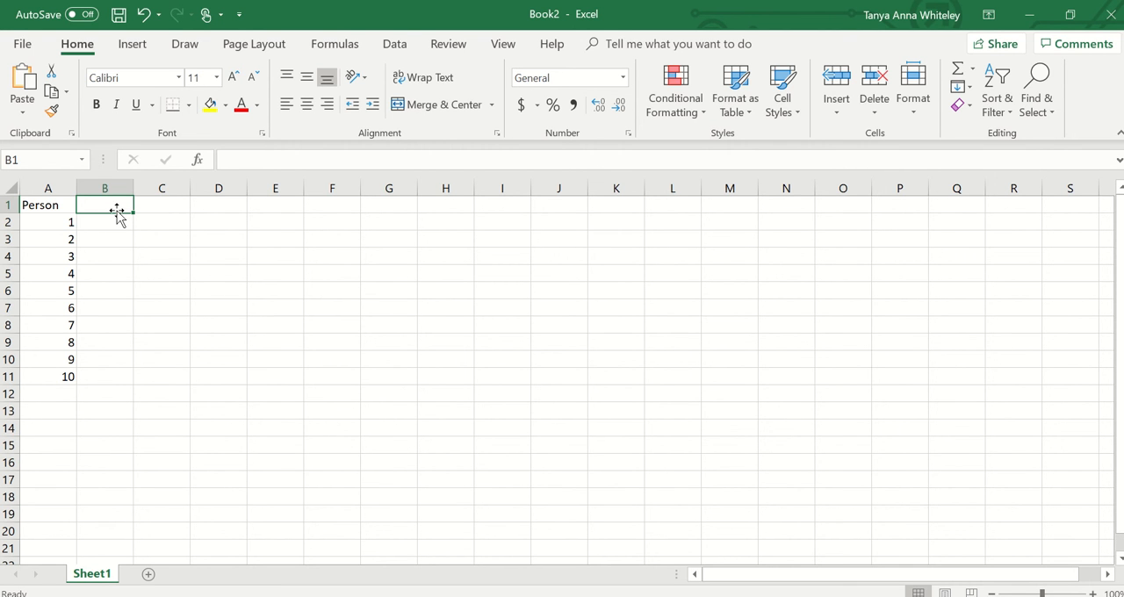
drag(133, 188, 211, 195)
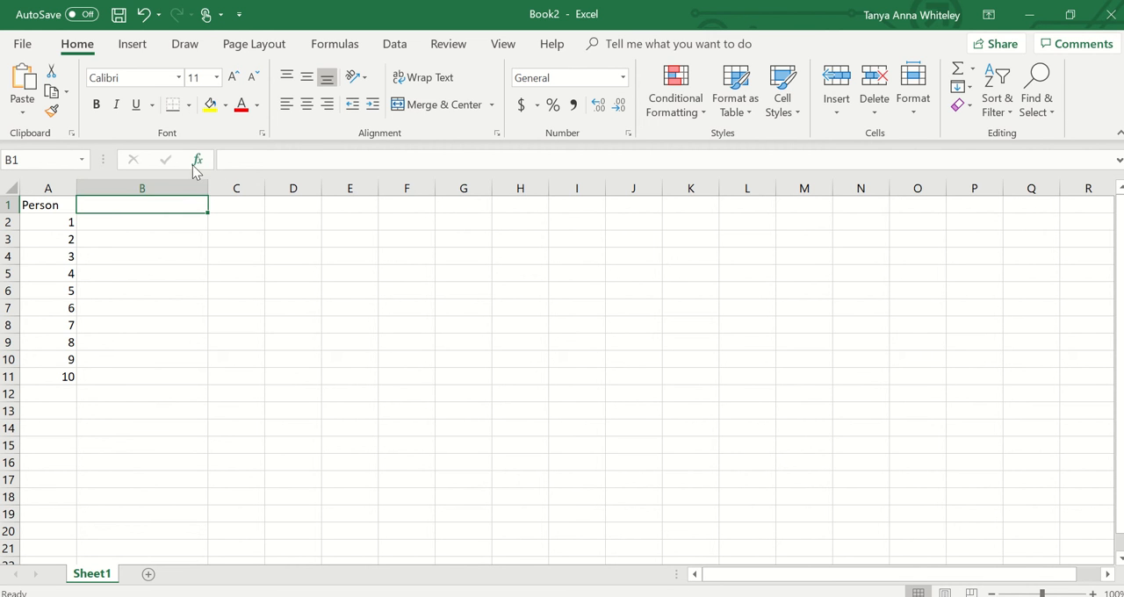
click(255, 160)
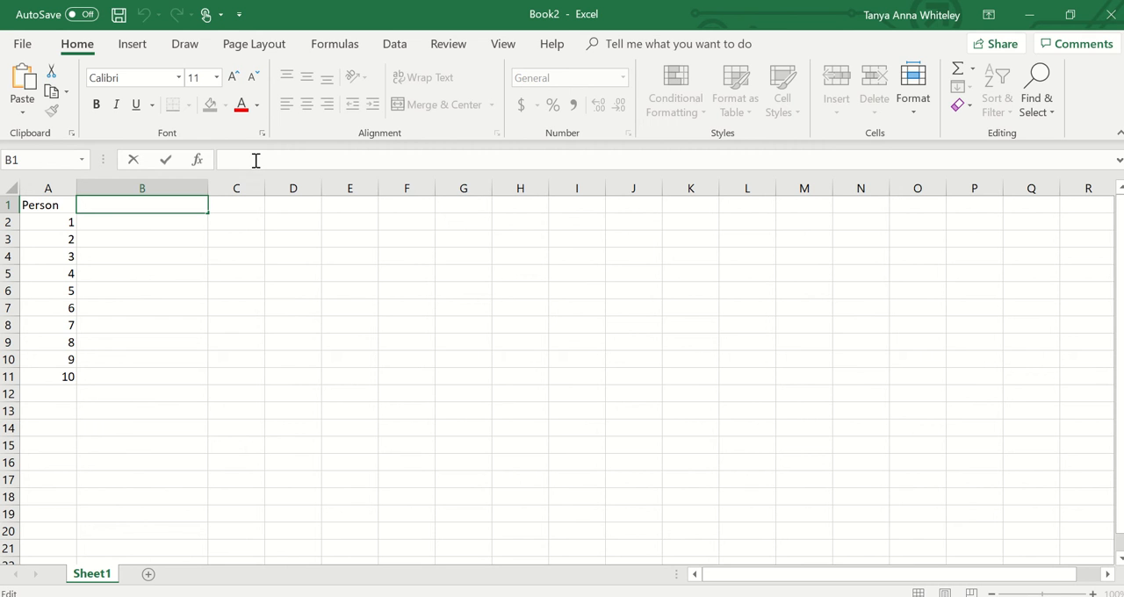
text(Hours per day )
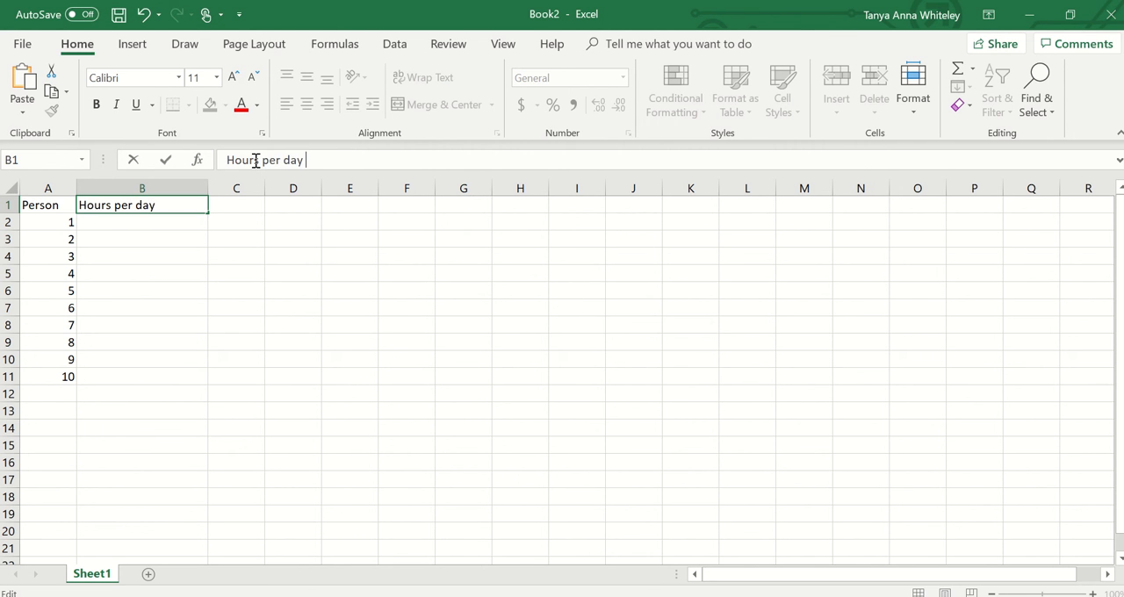
text(on techno)
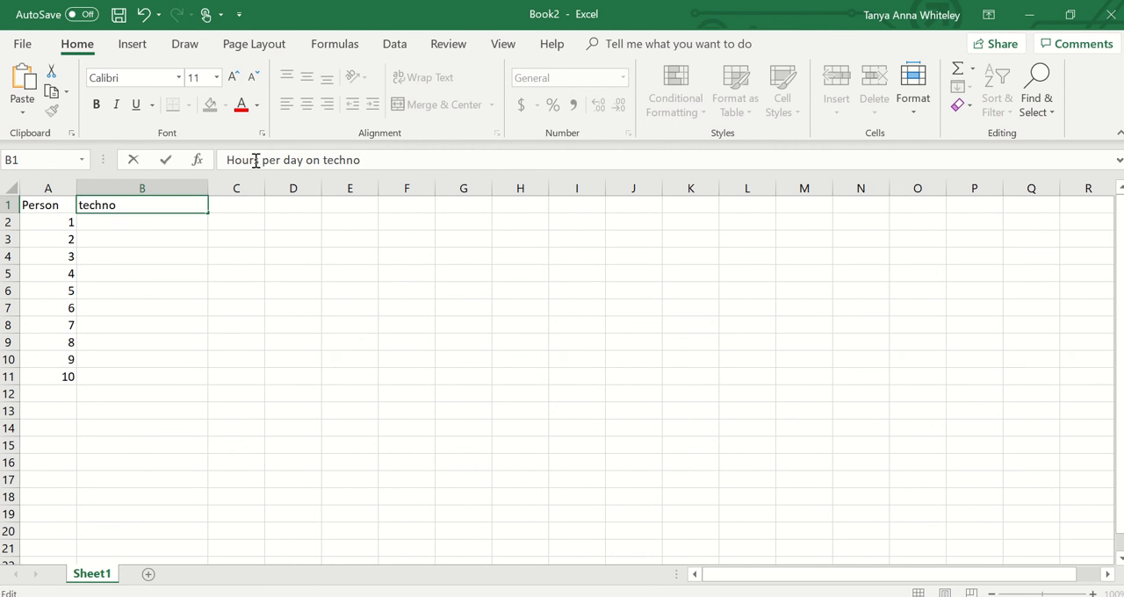
text(logy)
click(221, 309)
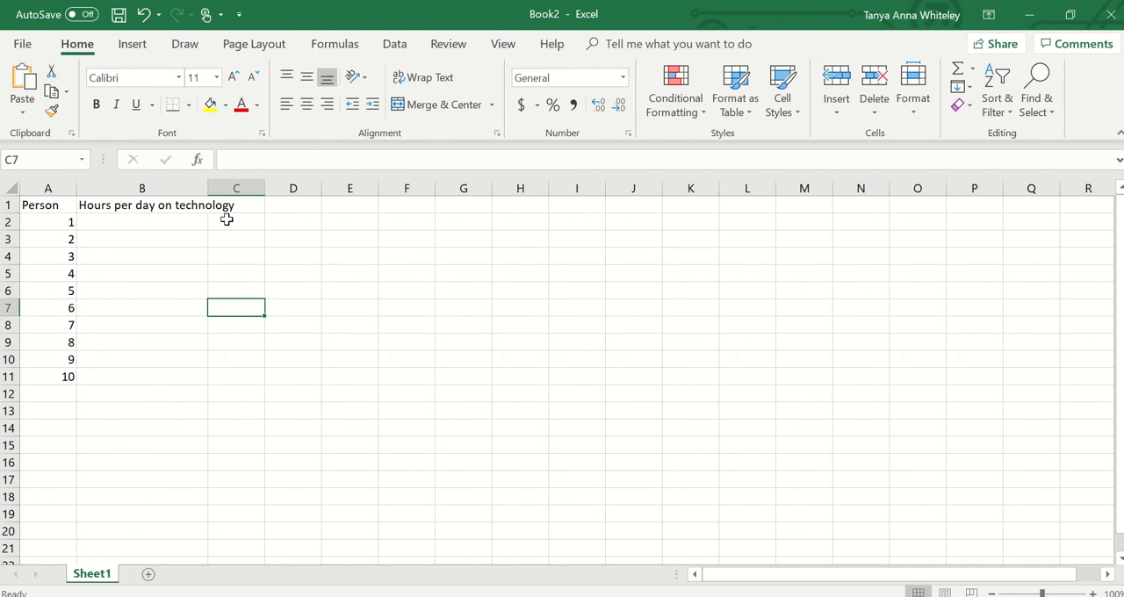
- Fill cells B2 to B11 with the technology hours 3, 4, 2.5, 5, 3, 4, 2, 3, 3.5 and 4
click(157, 222)
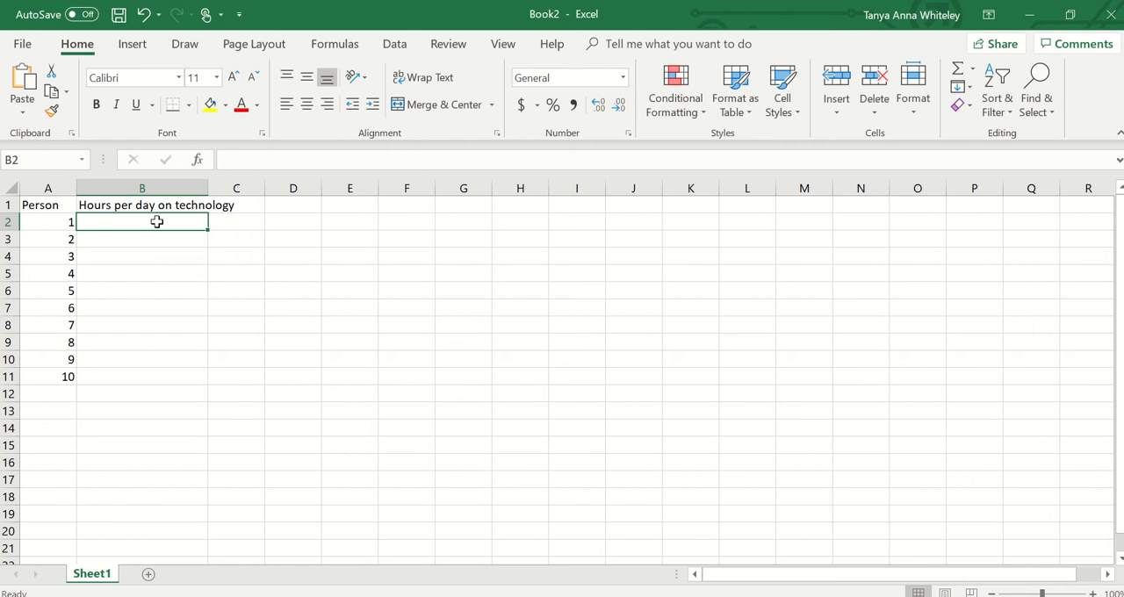
text(3)
key(Return)
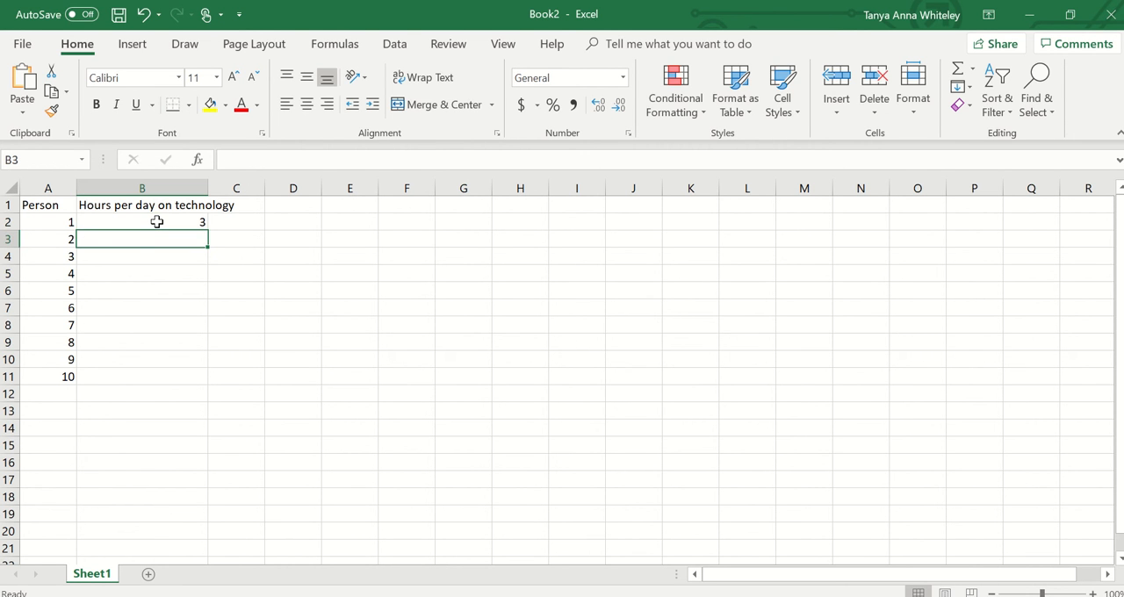
text(4)
key(Return)
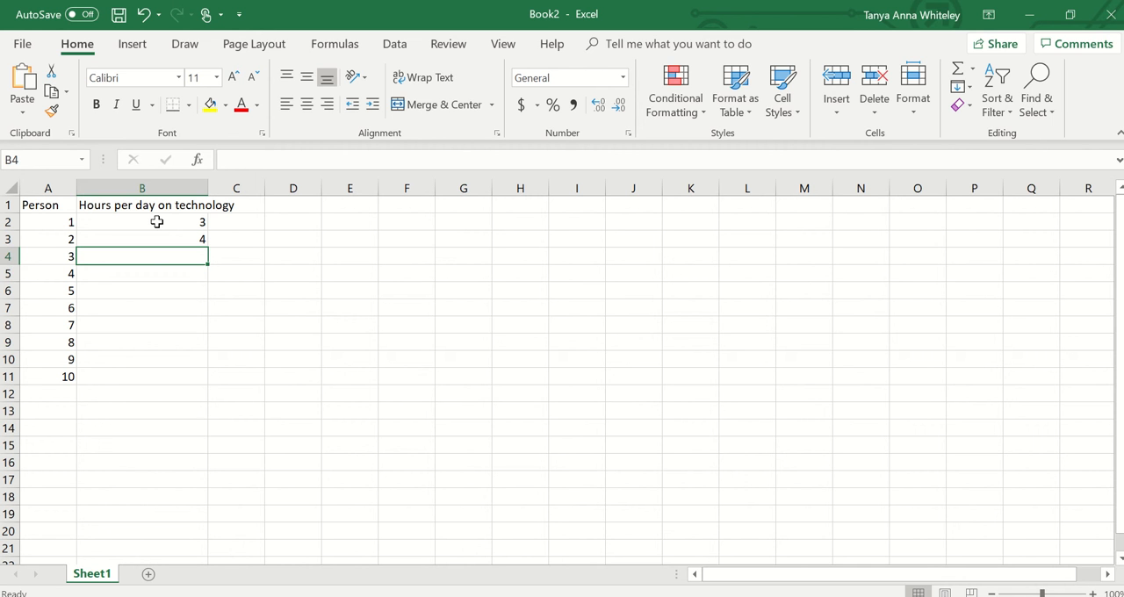
text(2.5)
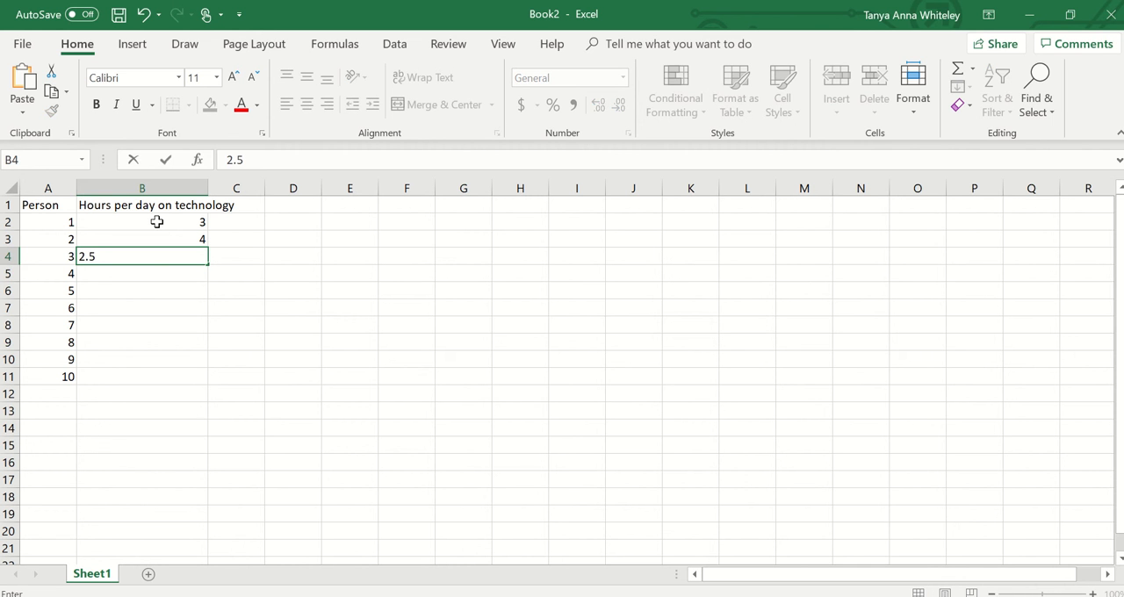
key(Return)
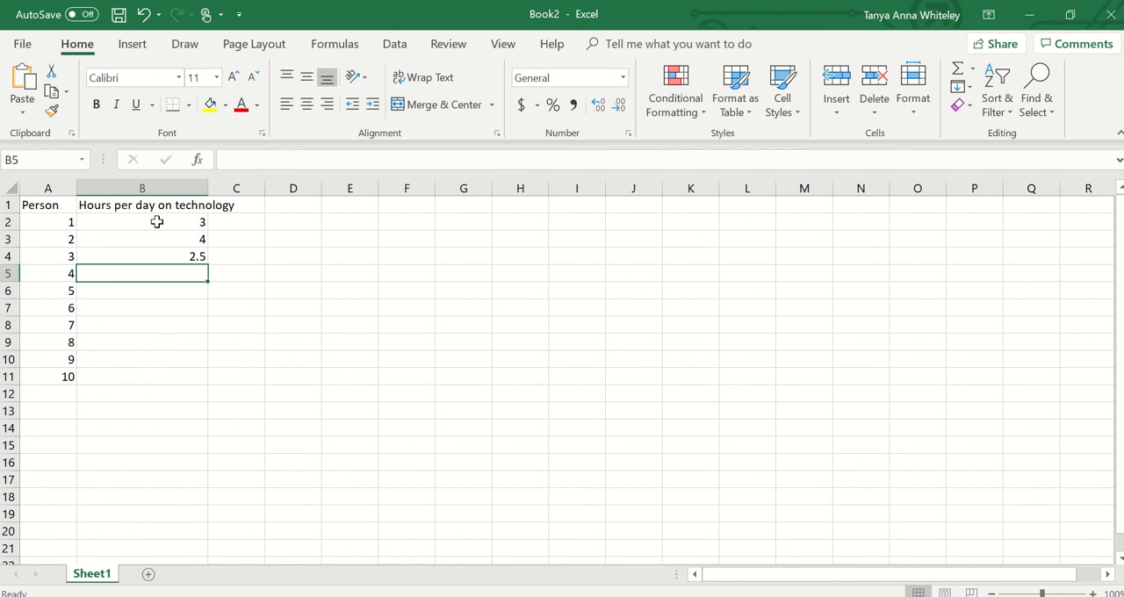
text(5)
key(Return)
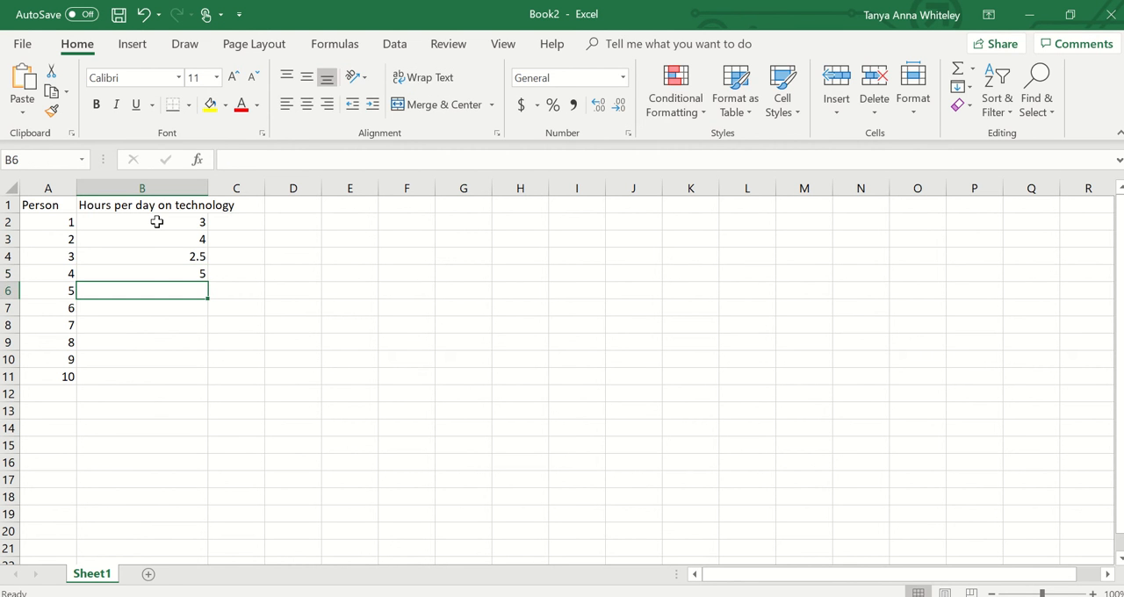
text(3)
key(Return)
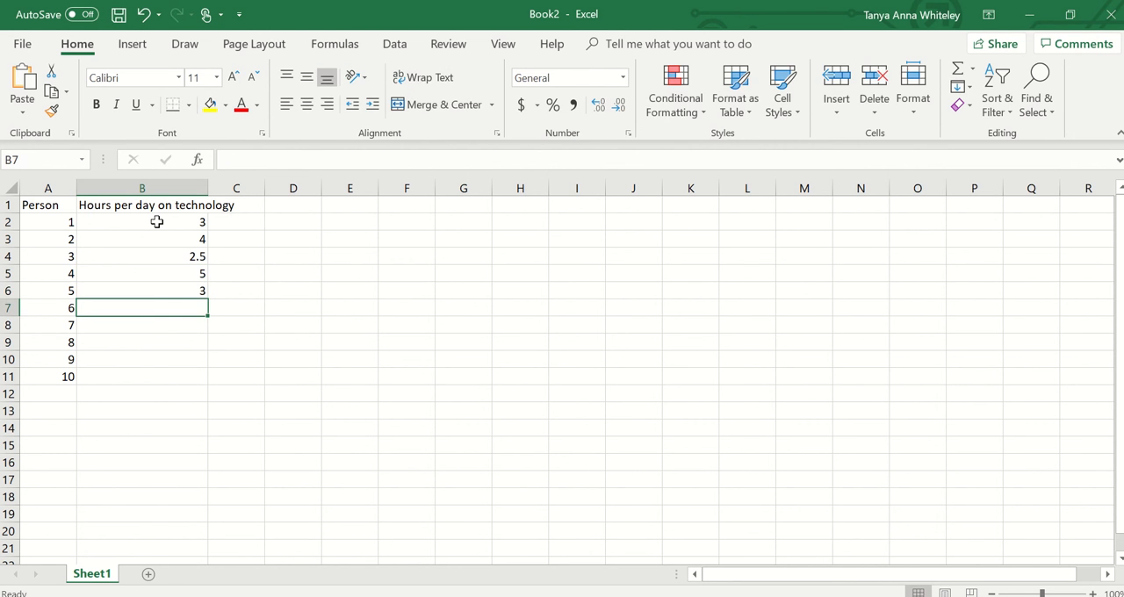
text(4)
key(Return)
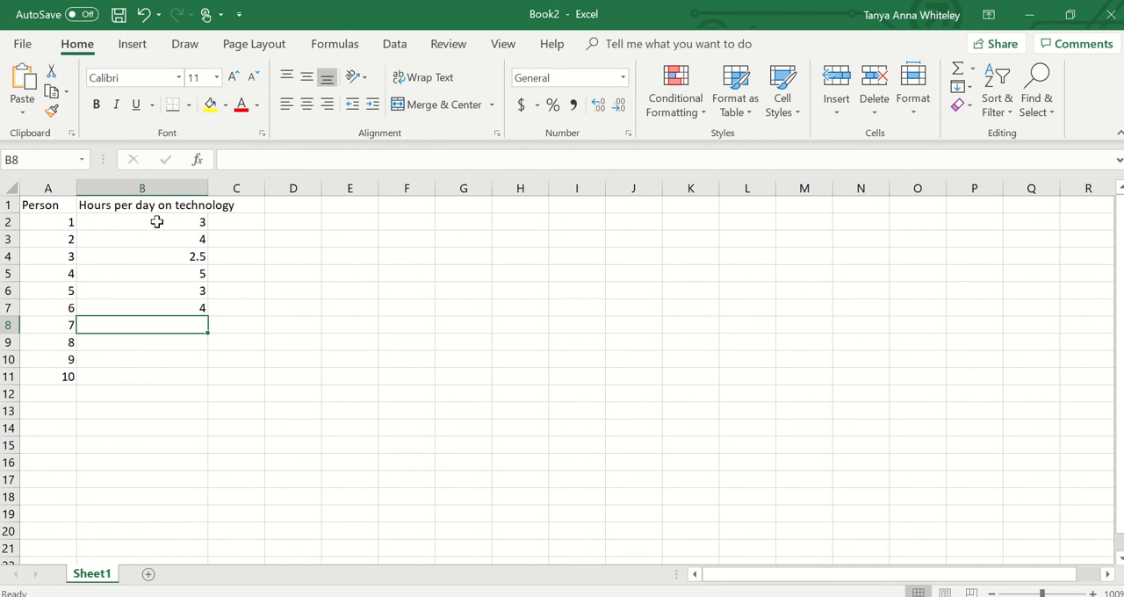
text(2)
key(Return)
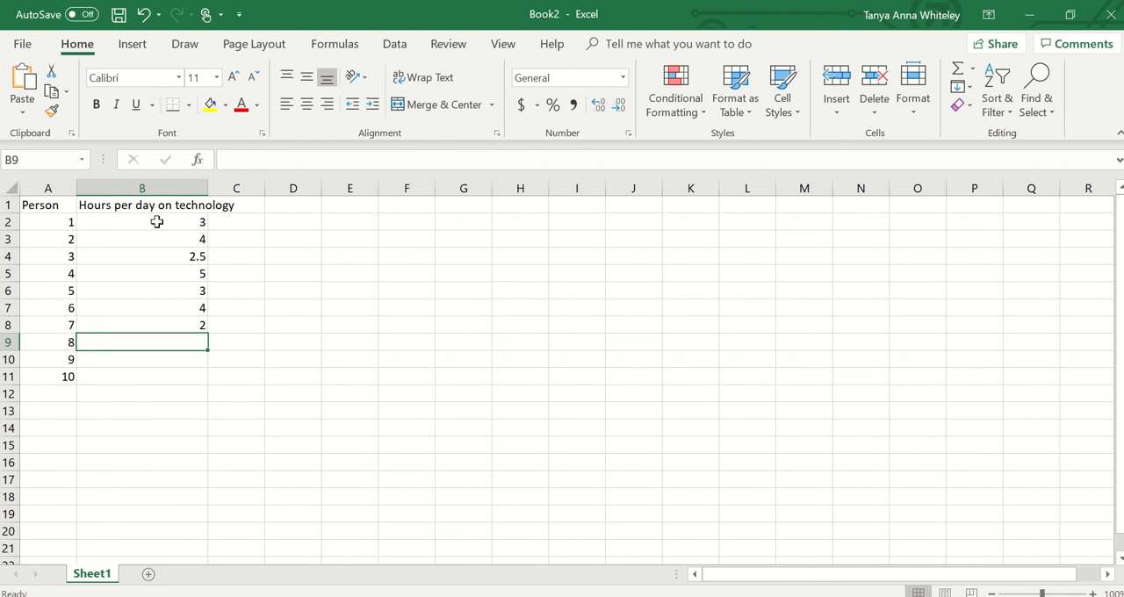
text(3)
key(Return)
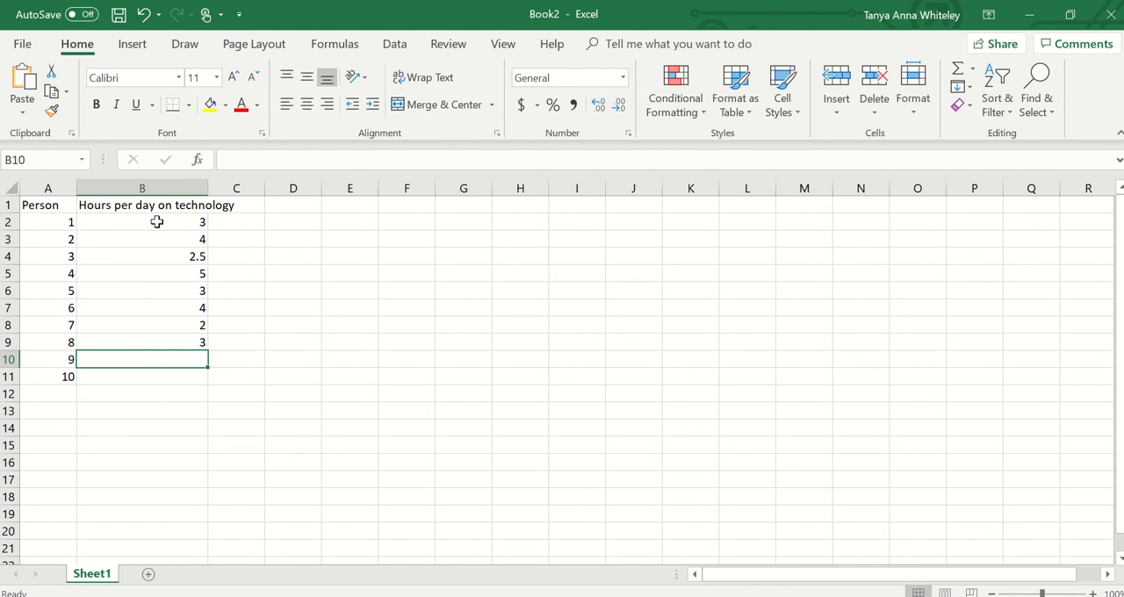
text(3.5)
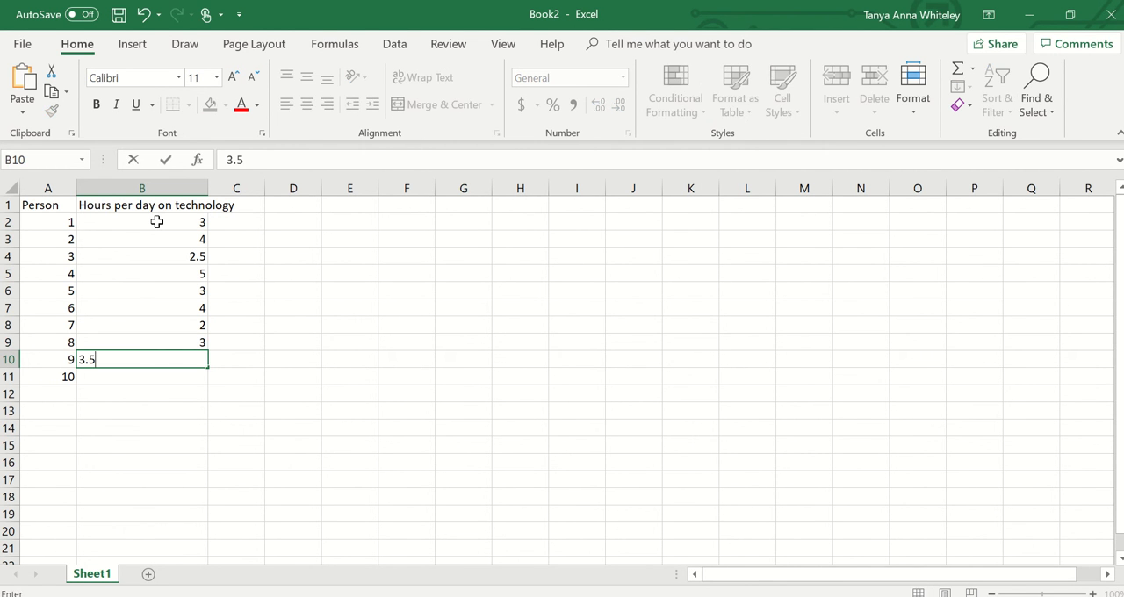
key(Return)
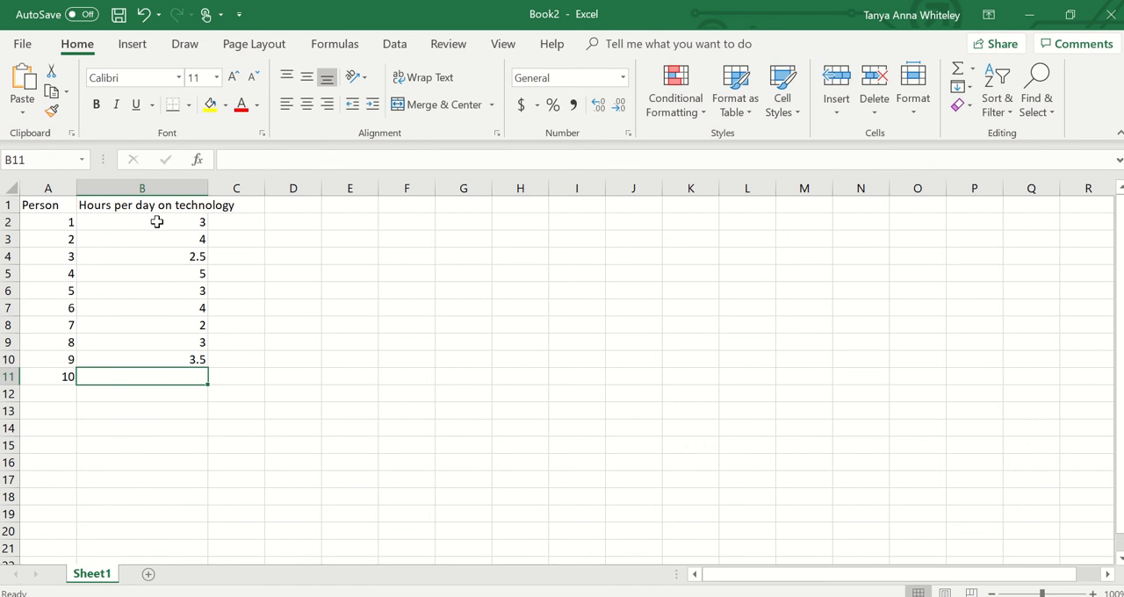
text(4)
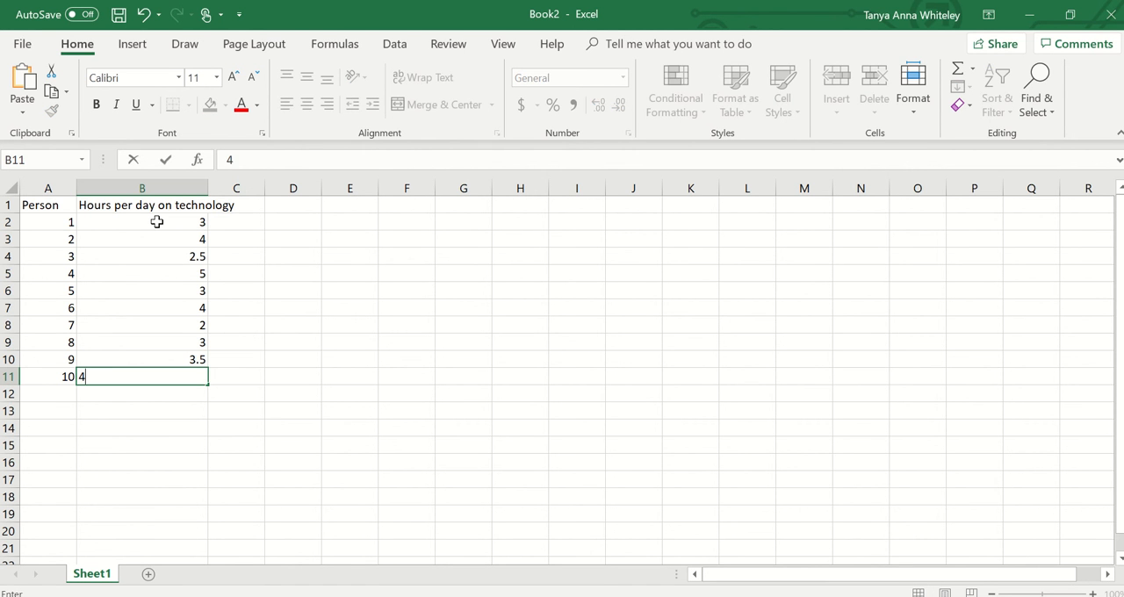
key(Return)
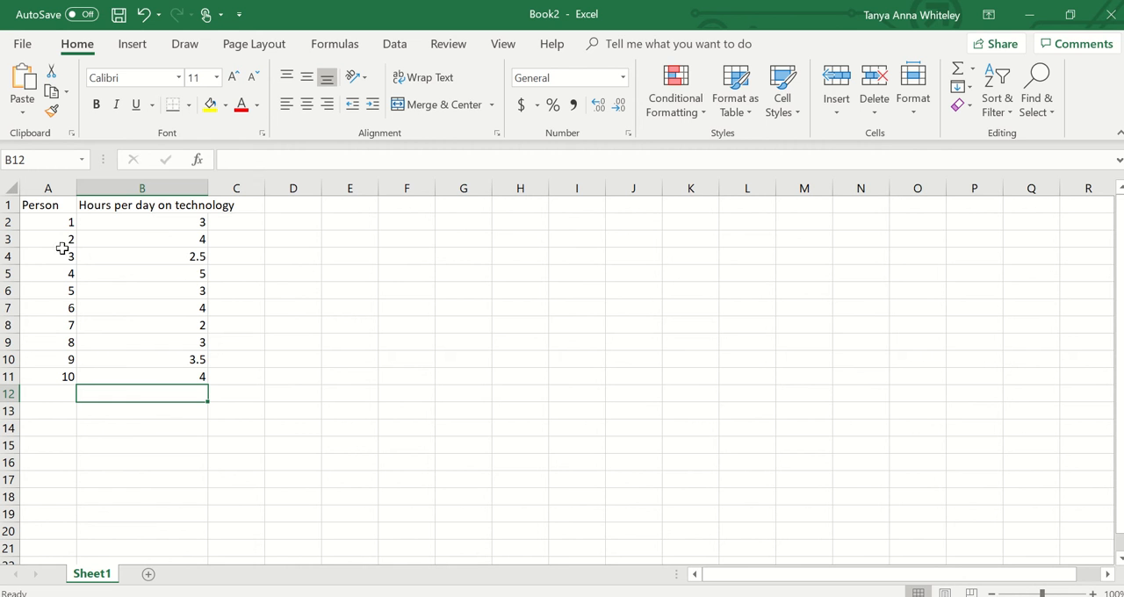
- Widen column B to fit its heading, then widen column C and enter "Hours playing sport per week" in cell C1
drag(208, 187, 240, 188)
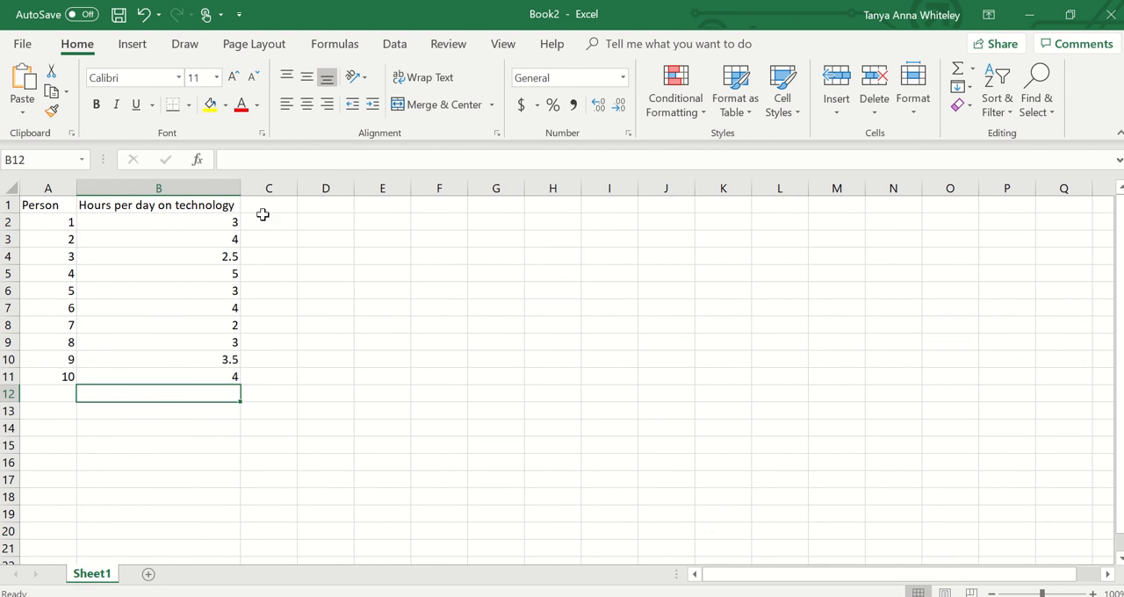
click(287, 205)
drag(301, 190, 425, 223)
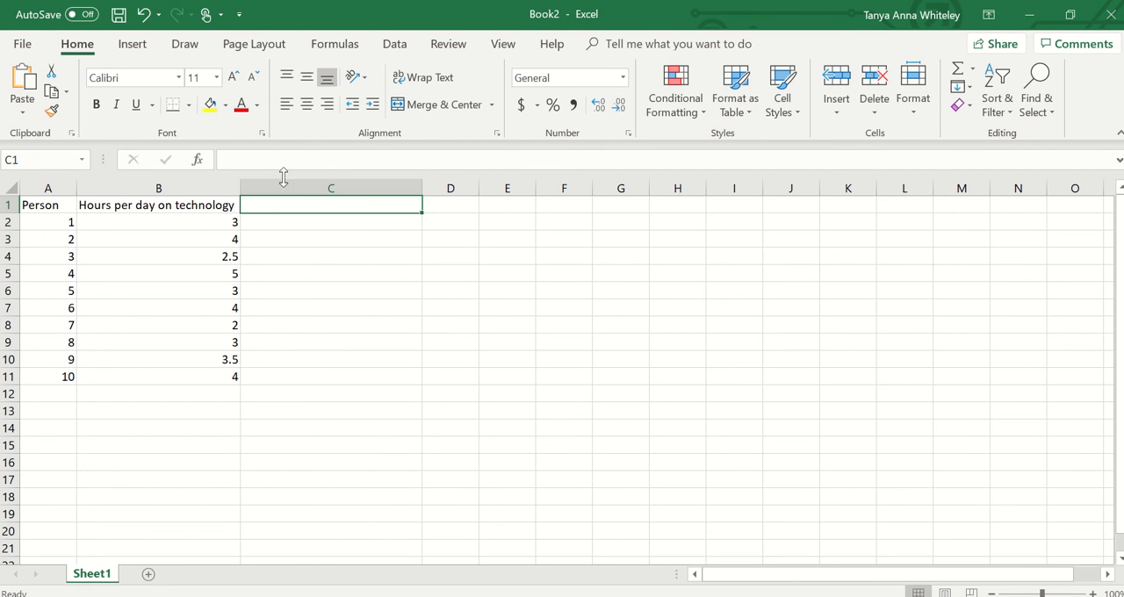
text(Hours)
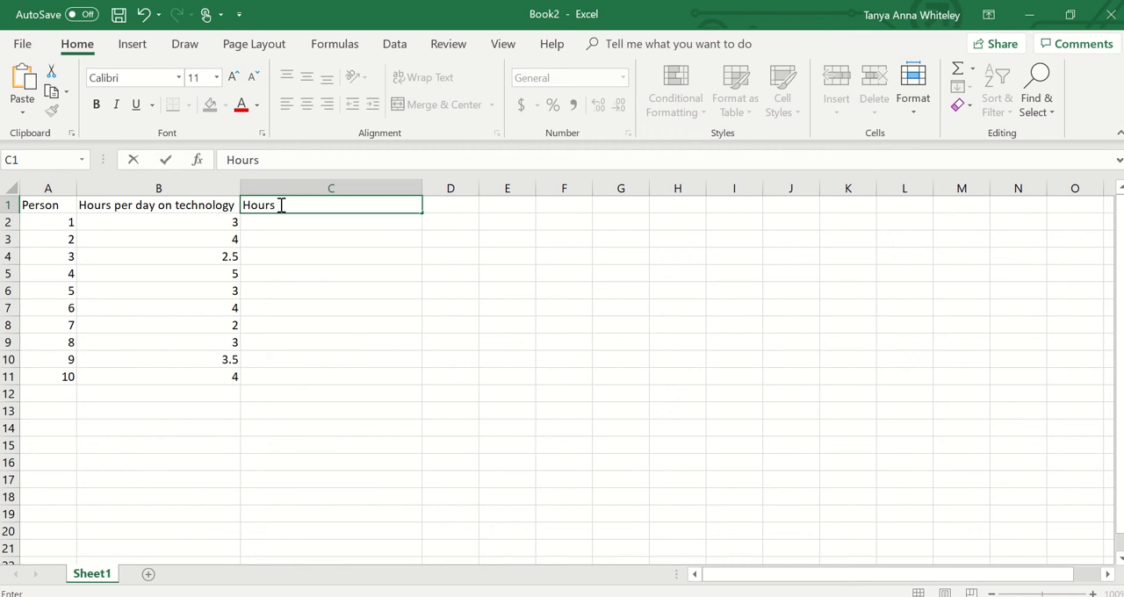
text( playing )
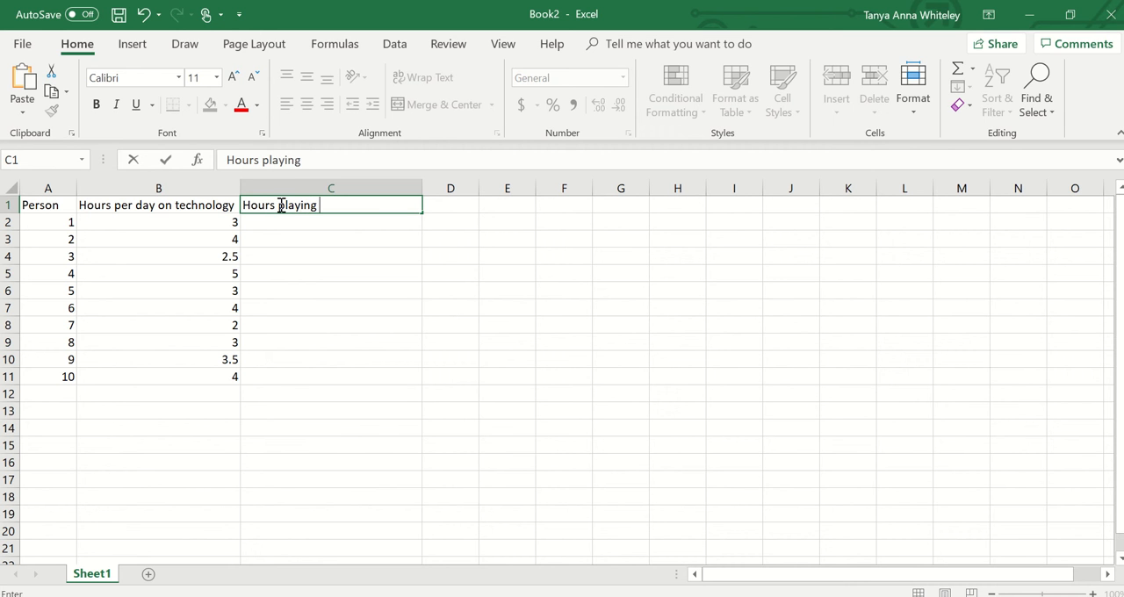
text(sport per we)
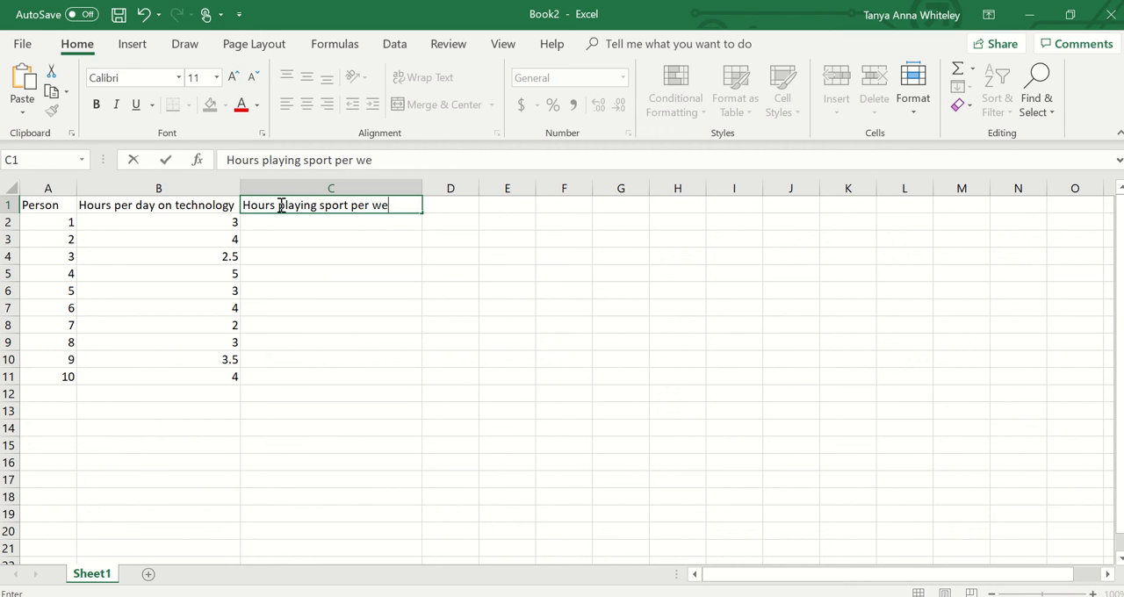
text(ek)
- Fill cells C2 to C11 with the sport hours 1, 2, 1, 0, 1.5, 0, 1, 3, 2 and 1
click(317, 225)
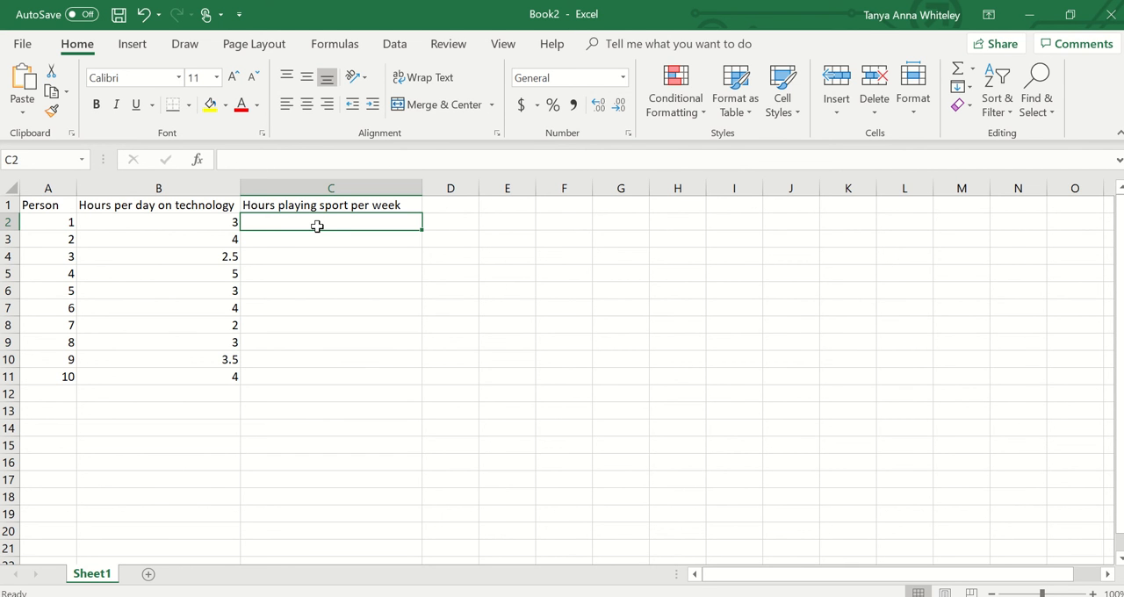
text(1)
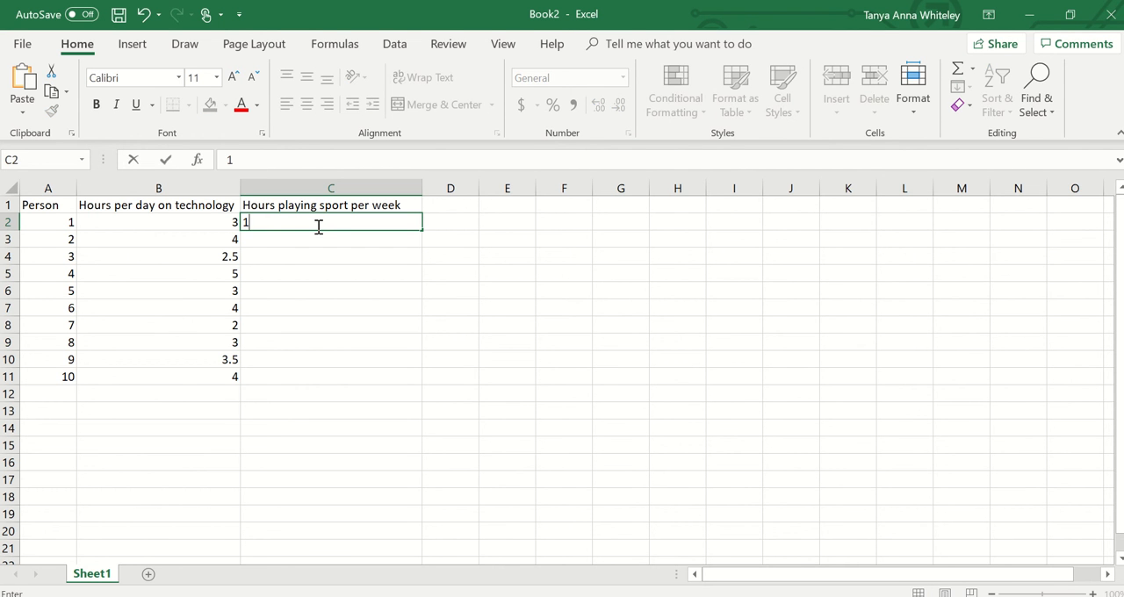
key(Return)
text(2)
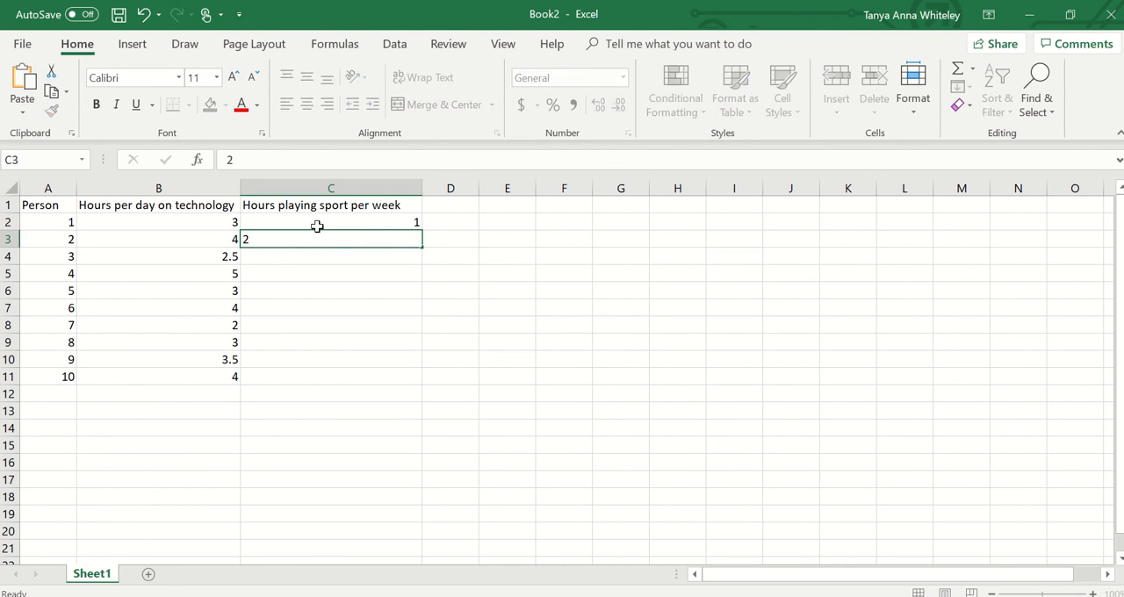
key(Return)
text(1)
key(Return)
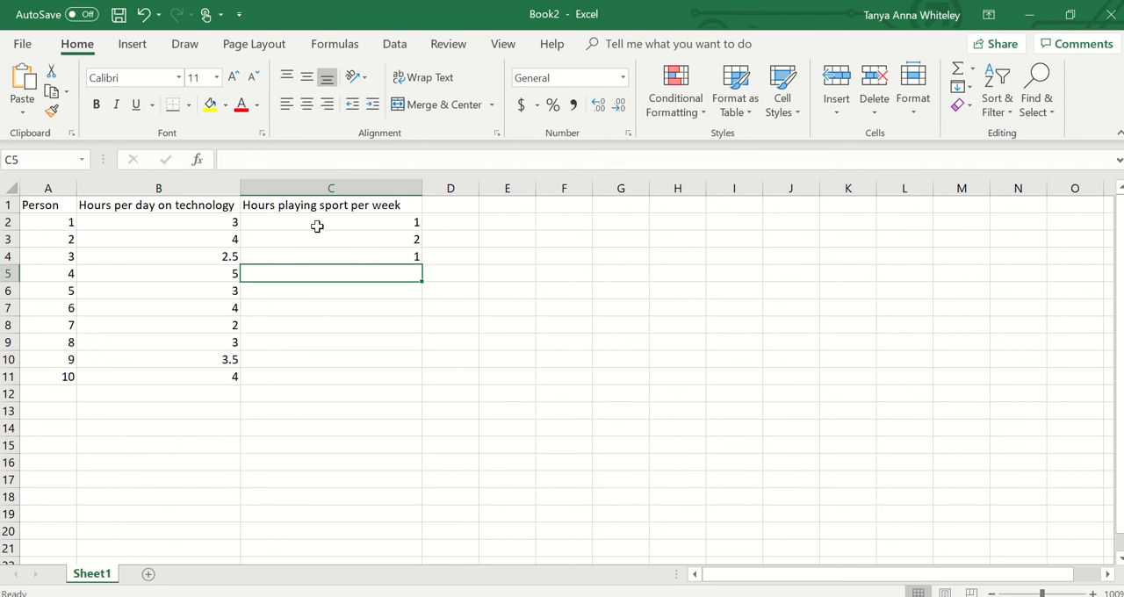
text(0)
key(Return)
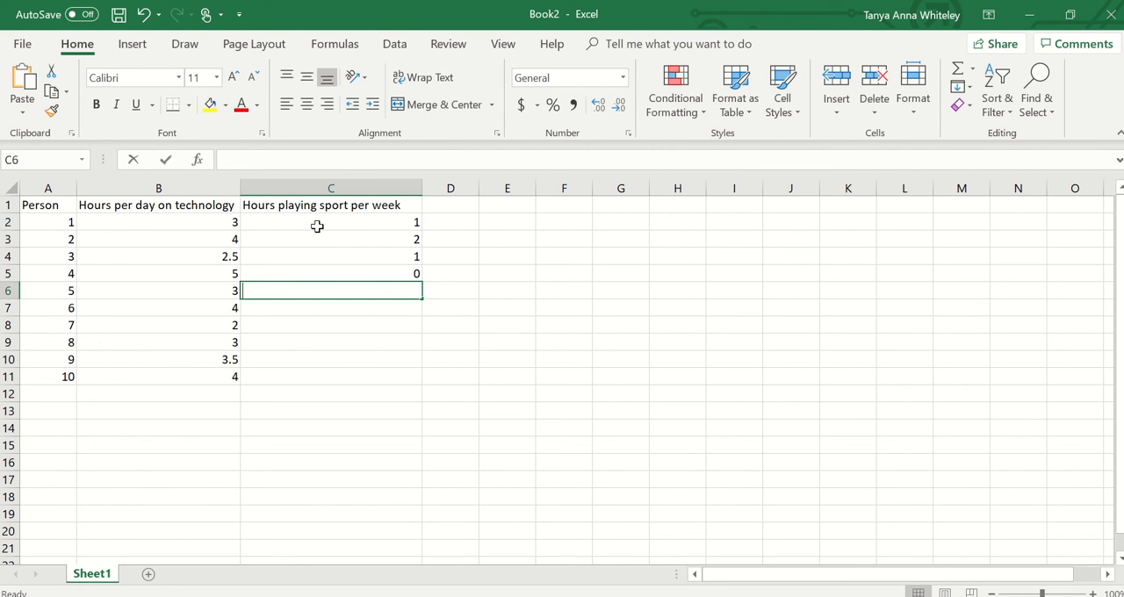
text(1.5)
key(Return)
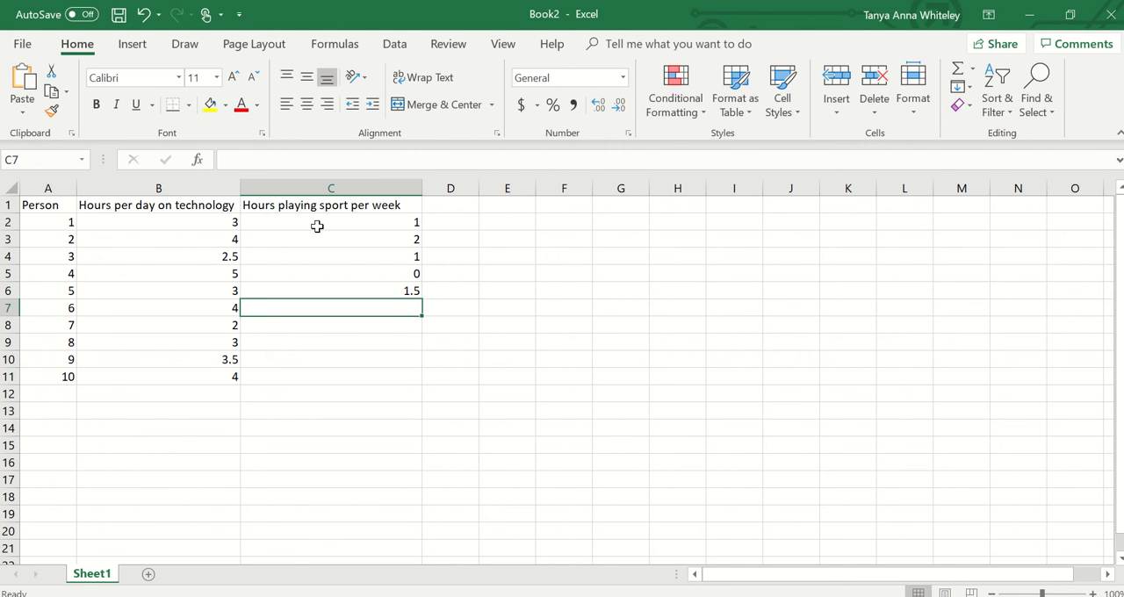
text(0)
key(Return)
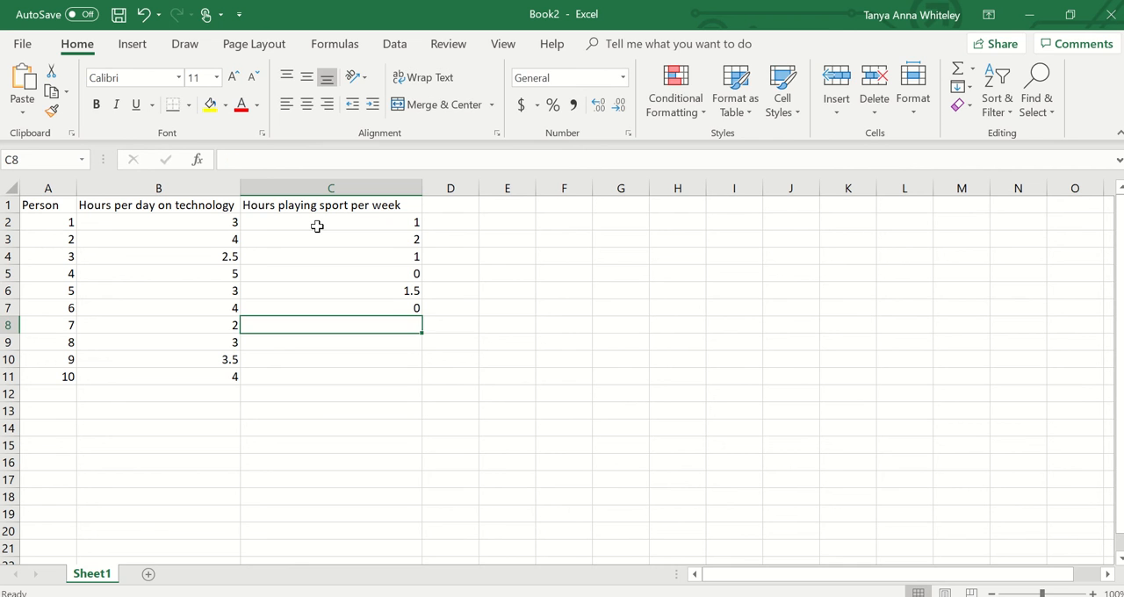
text(1)
key(Return)
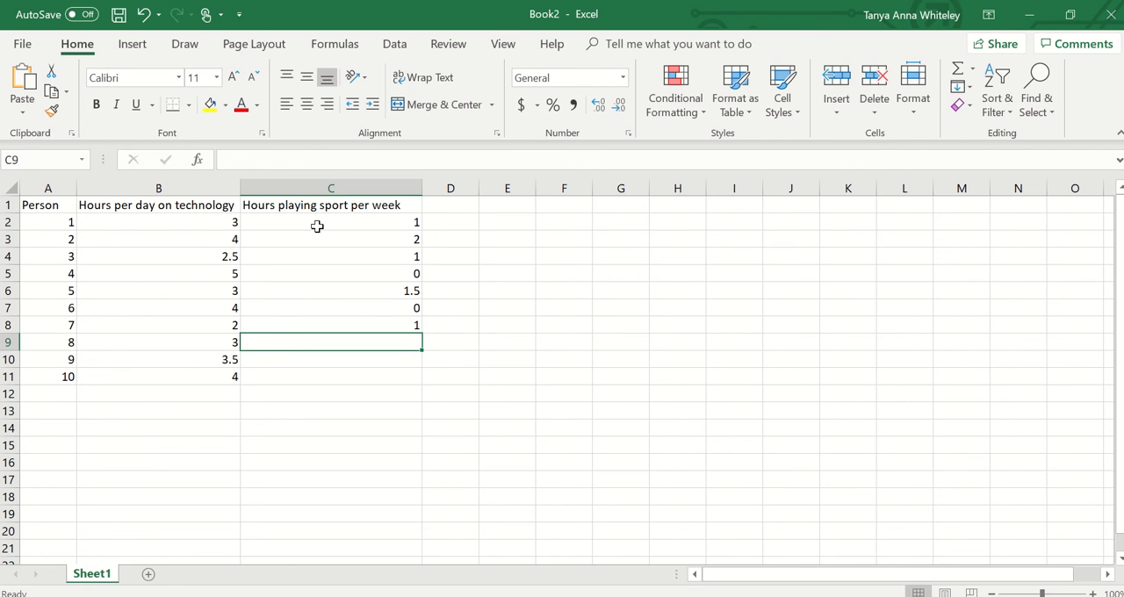
text(3)
key(Return)
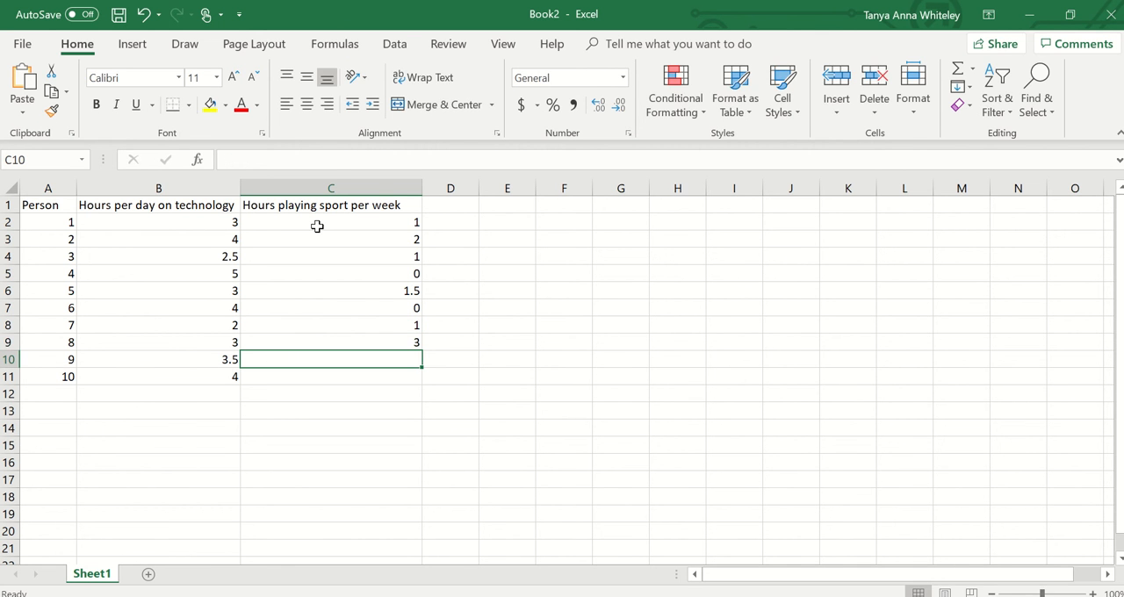
text(2)
key(Return)
text(1)
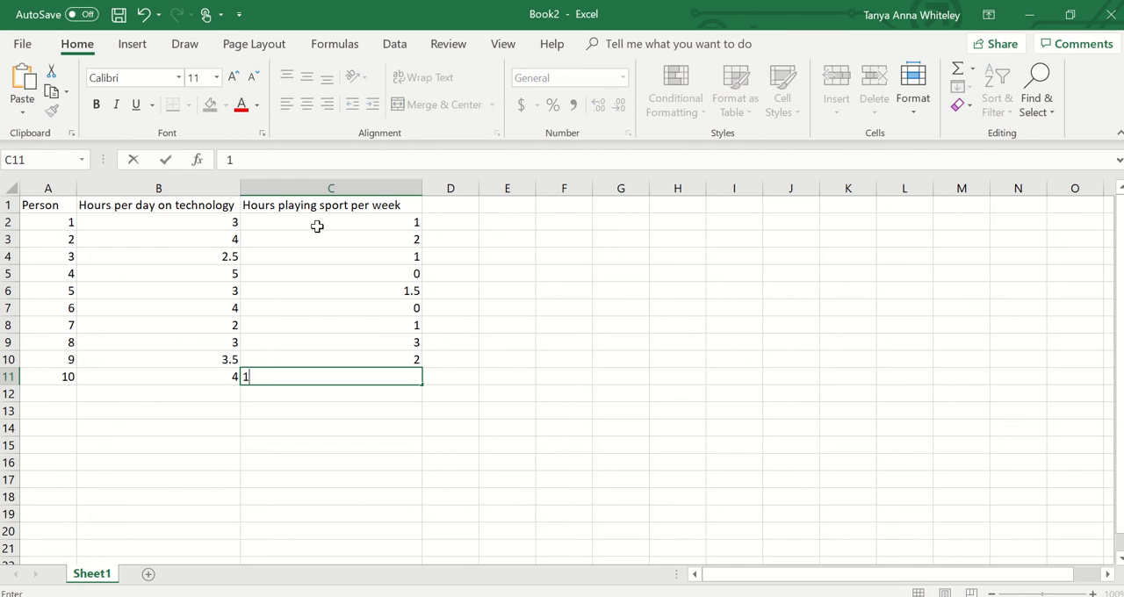
key(Return)
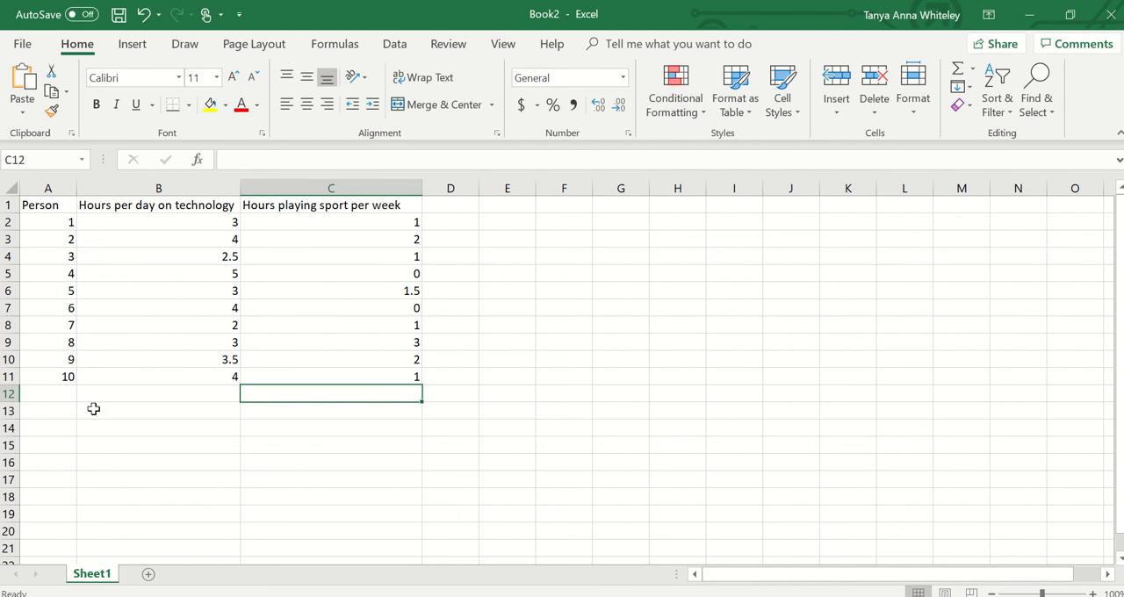
- Enter the label "Total:" in cell A13 and begin a SUM formula in cell B13
click(56, 414)
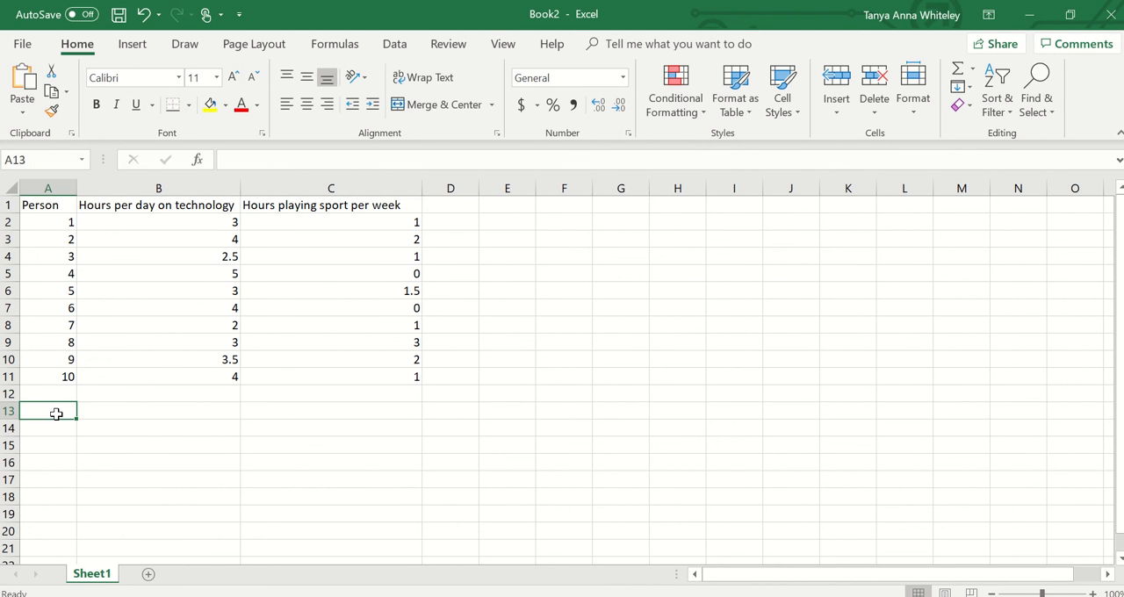
text(Total:)
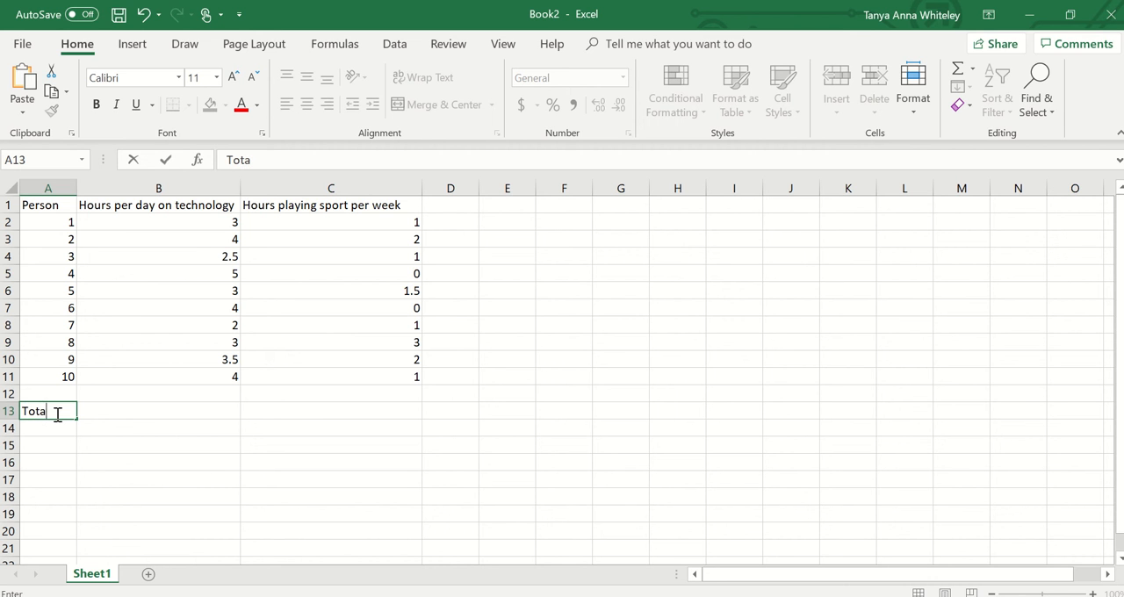
click(131, 411)
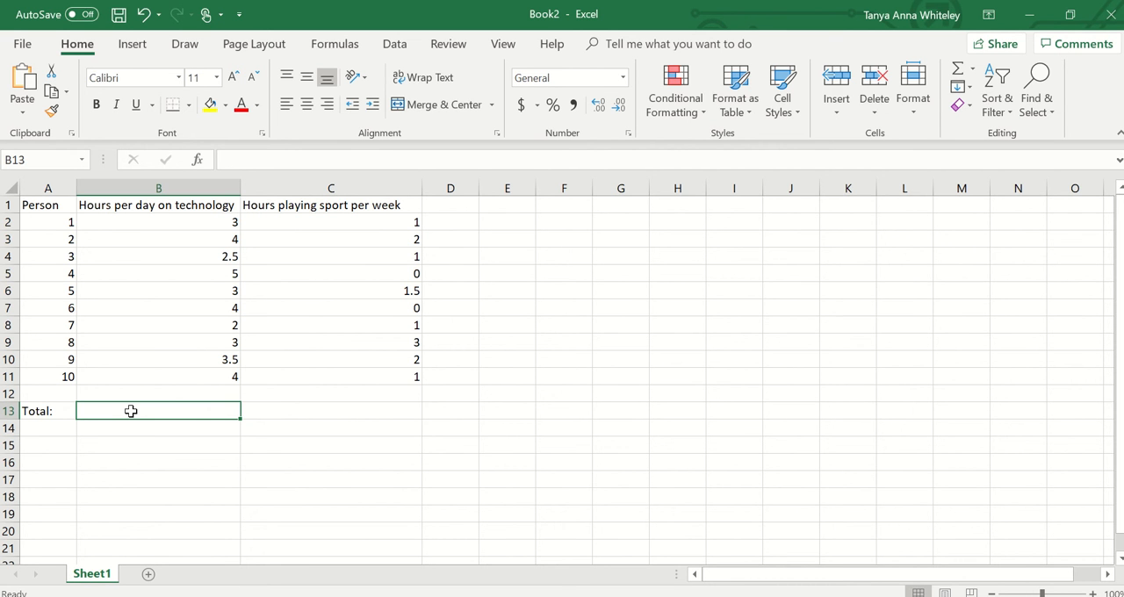
text(=)
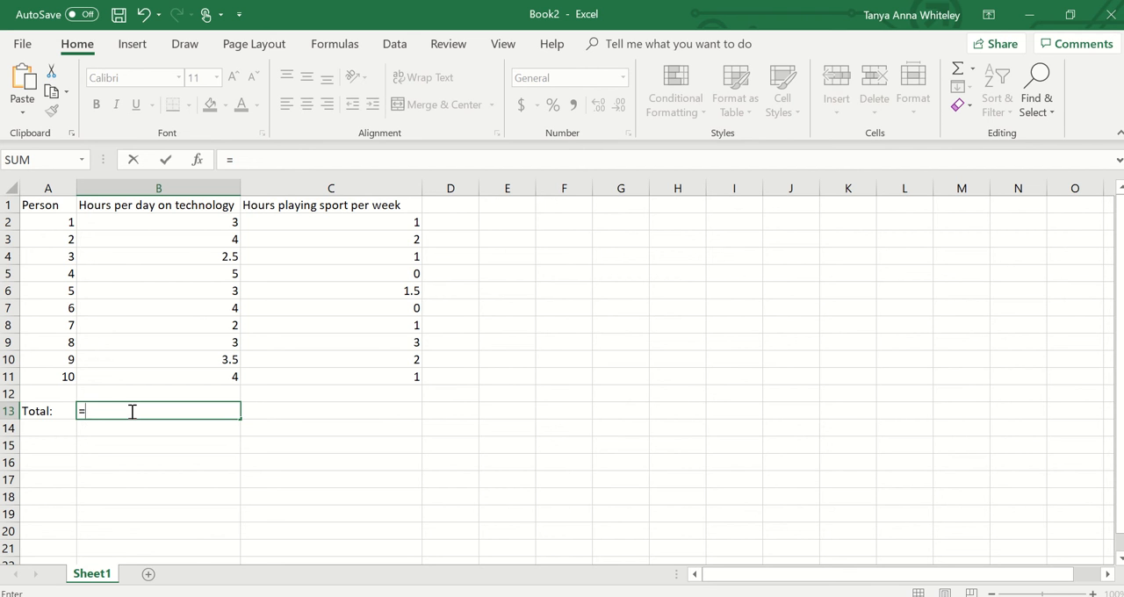
text(SUM)
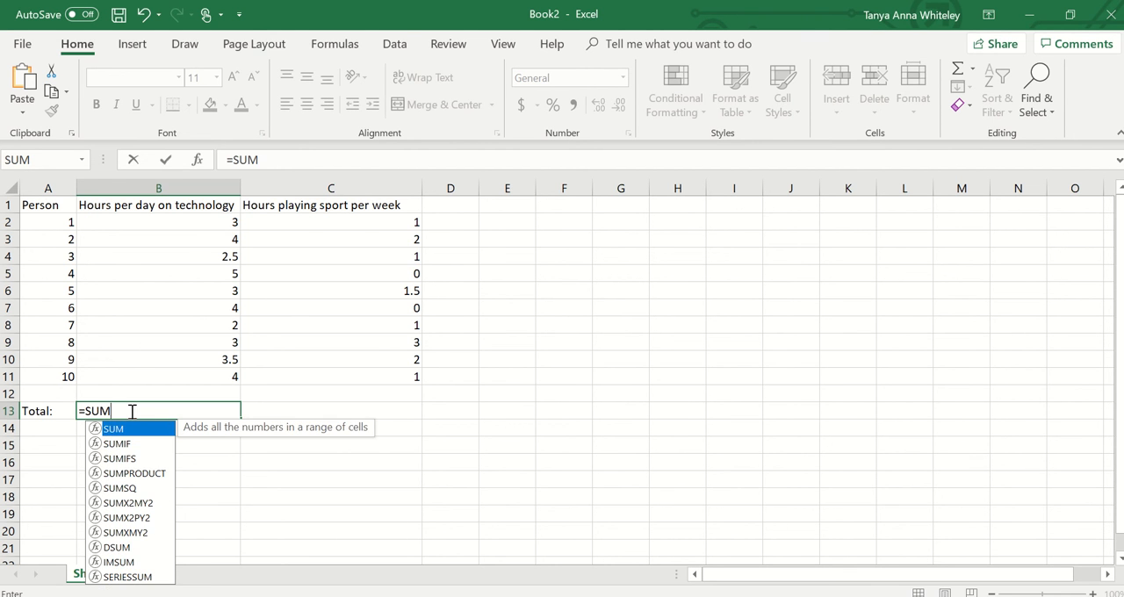
text(()
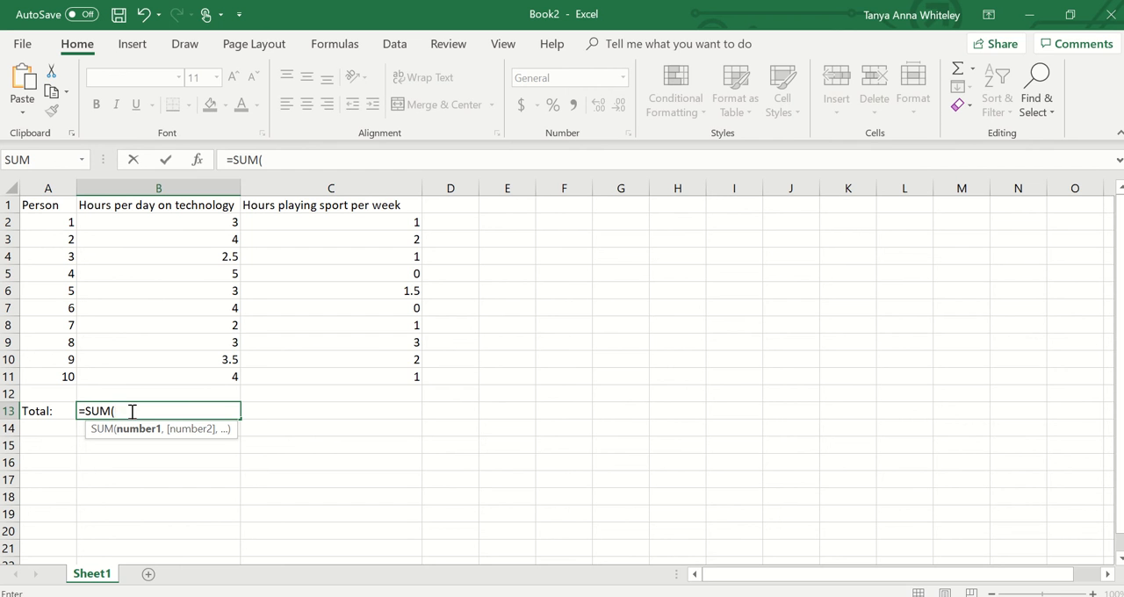
click(187, 225)
drag(187, 224, 181, 375)
click(181, 375)
mouse_move(178, 237)
mouse_down()
mouse_move(223, 231)
mouse_move(185, 217)
mouse_up()
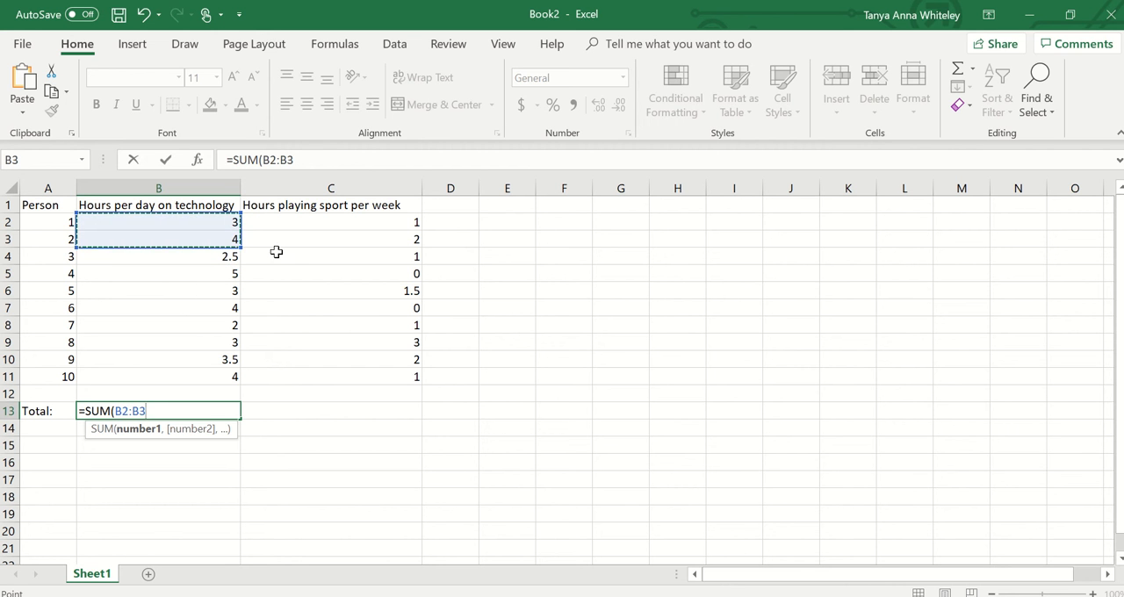
click(533, 258)
click(213, 226)
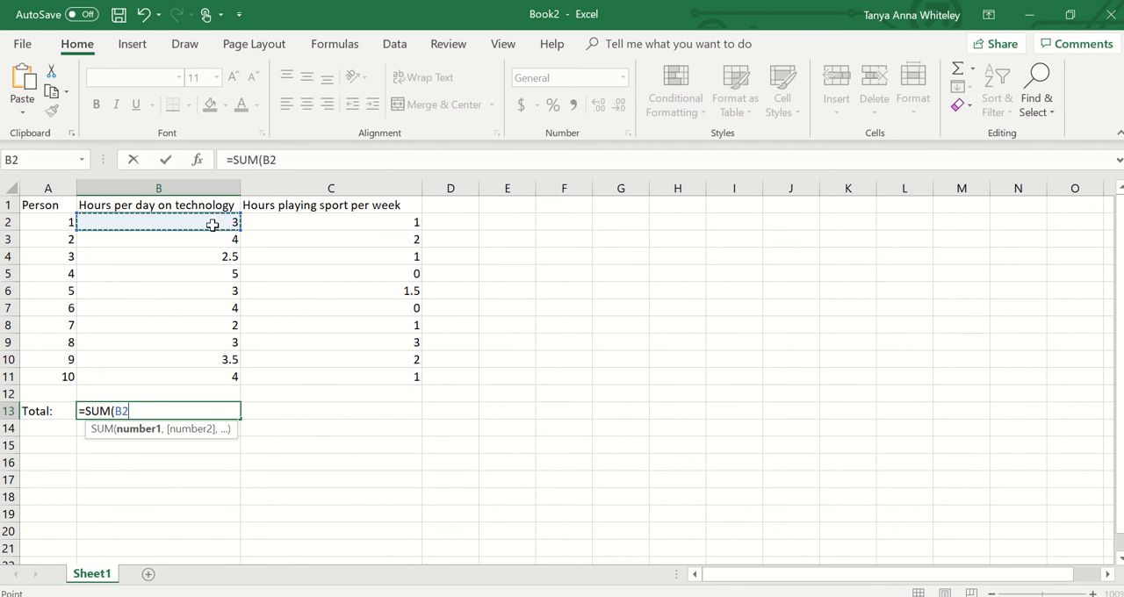
drag(213, 225, 183, 381)
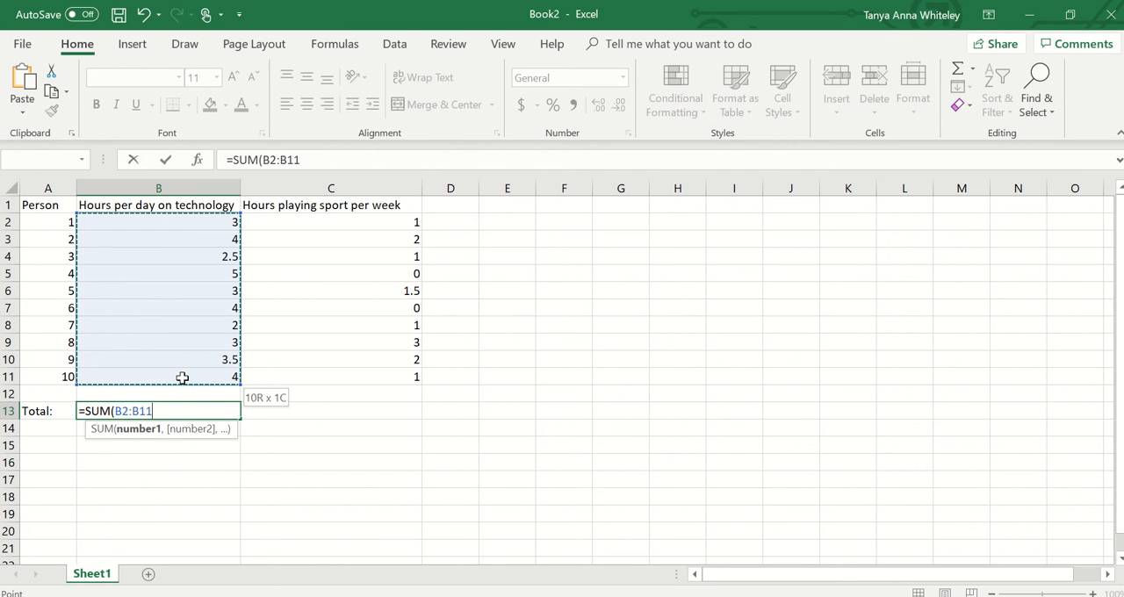
drag(145, 479, 174, 404)
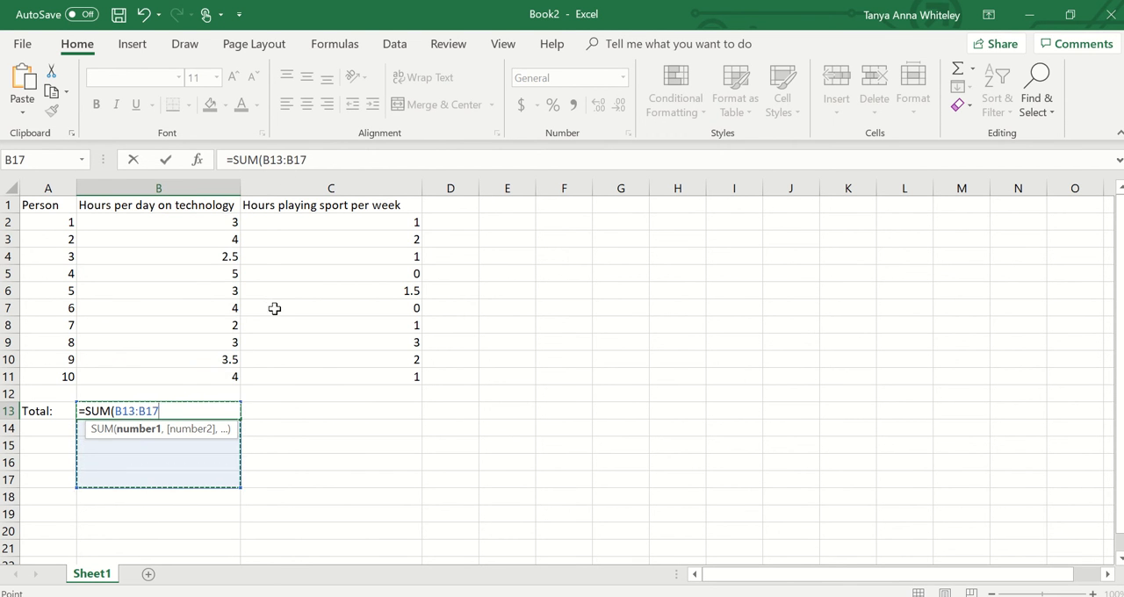
drag(275, 308, 599, 306)
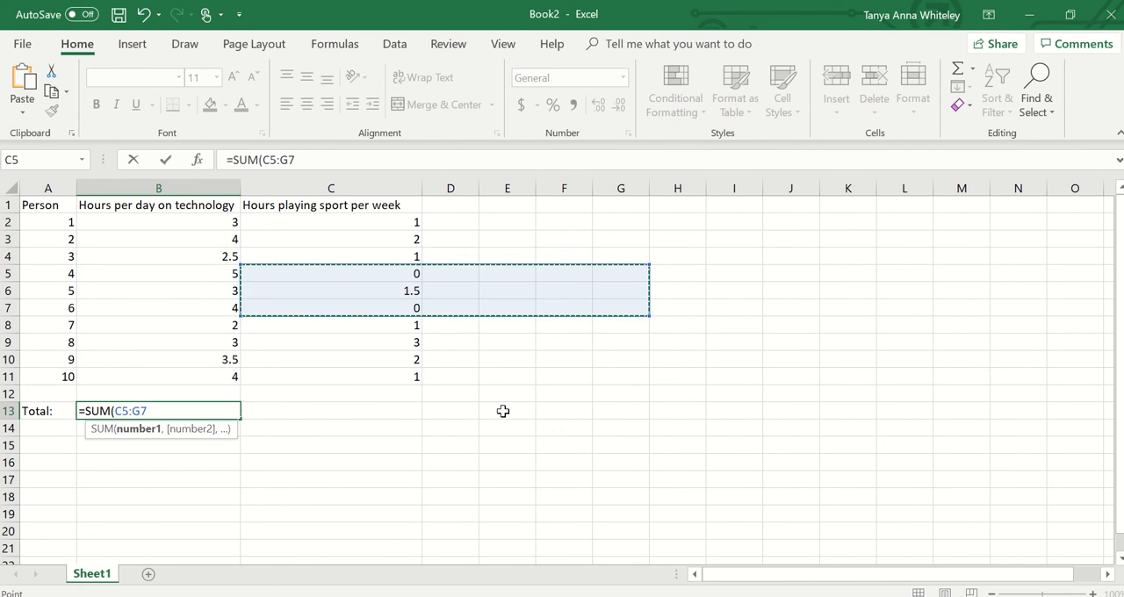
click(326, 430)
- Complete the SUM formula in cell B13 with the technology hours range B2:B11
click(201, 227)
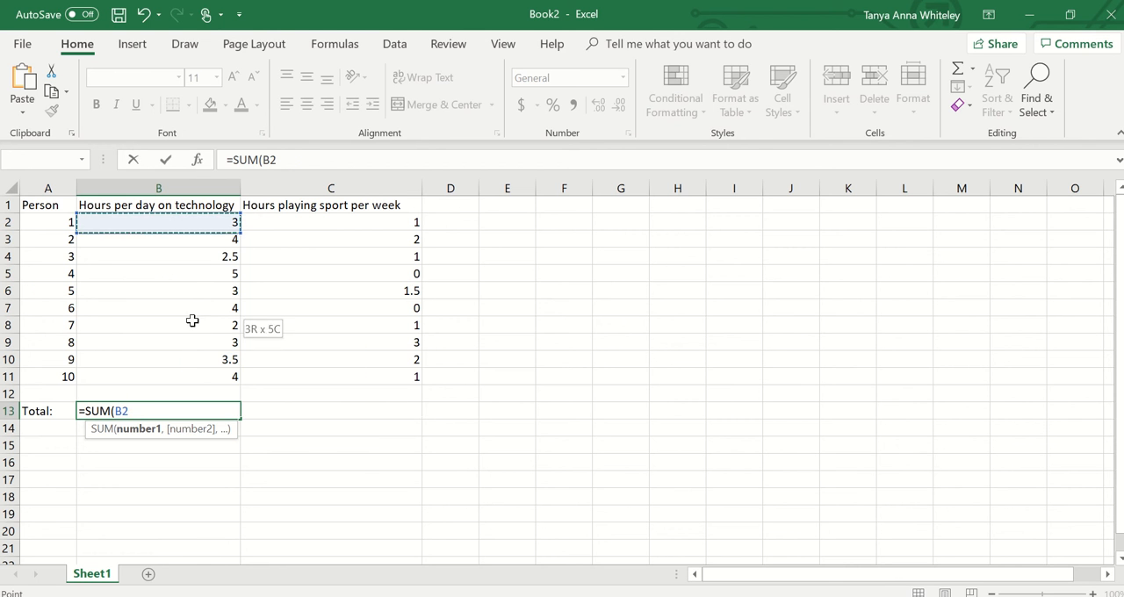
drag(193, 321, 176, 361)
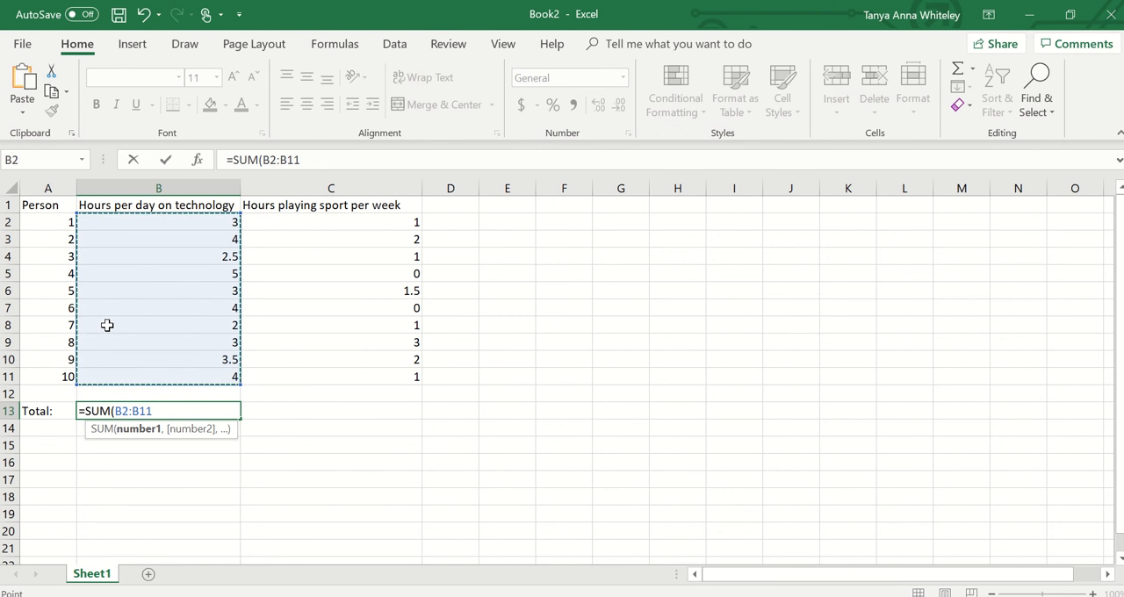
text())
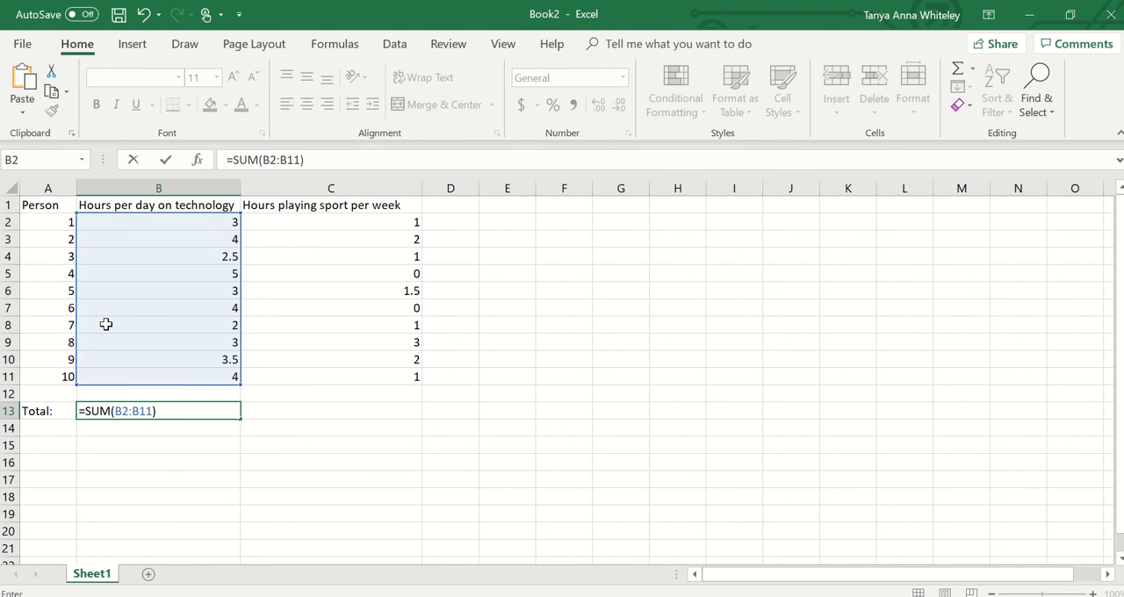
key(Return)
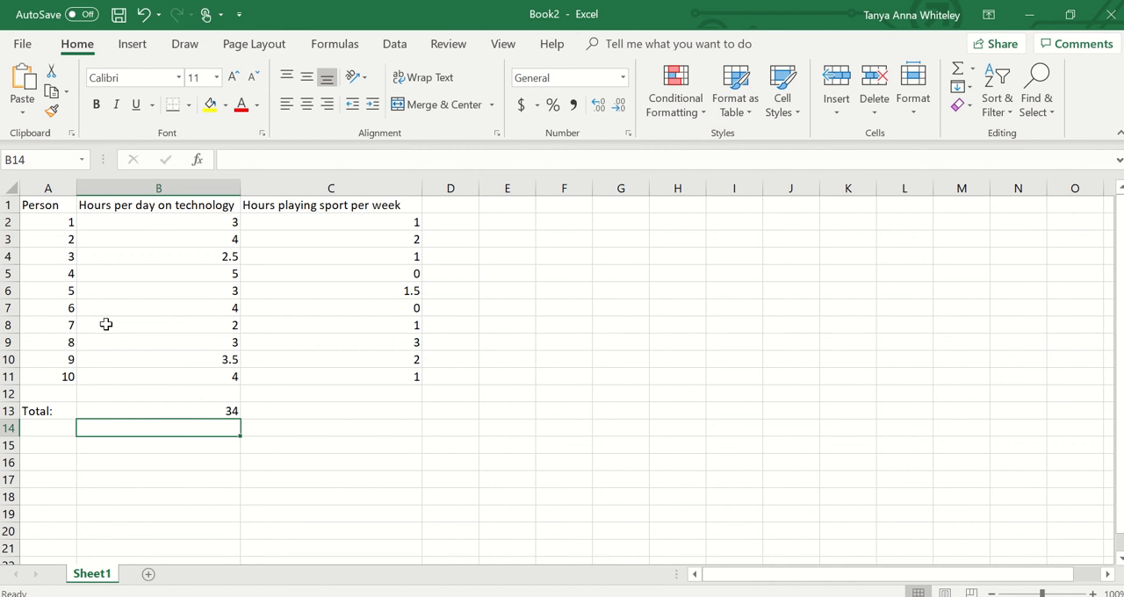
- Enter the label "Average:" in cell A14, below the total label
click(42, 431)
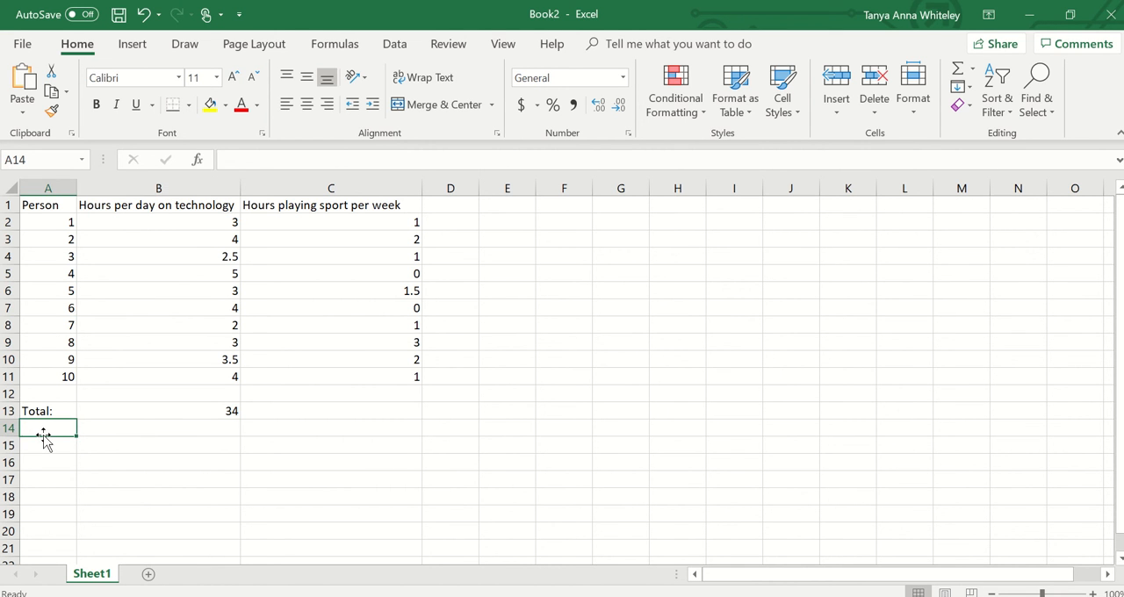
text(Average:)
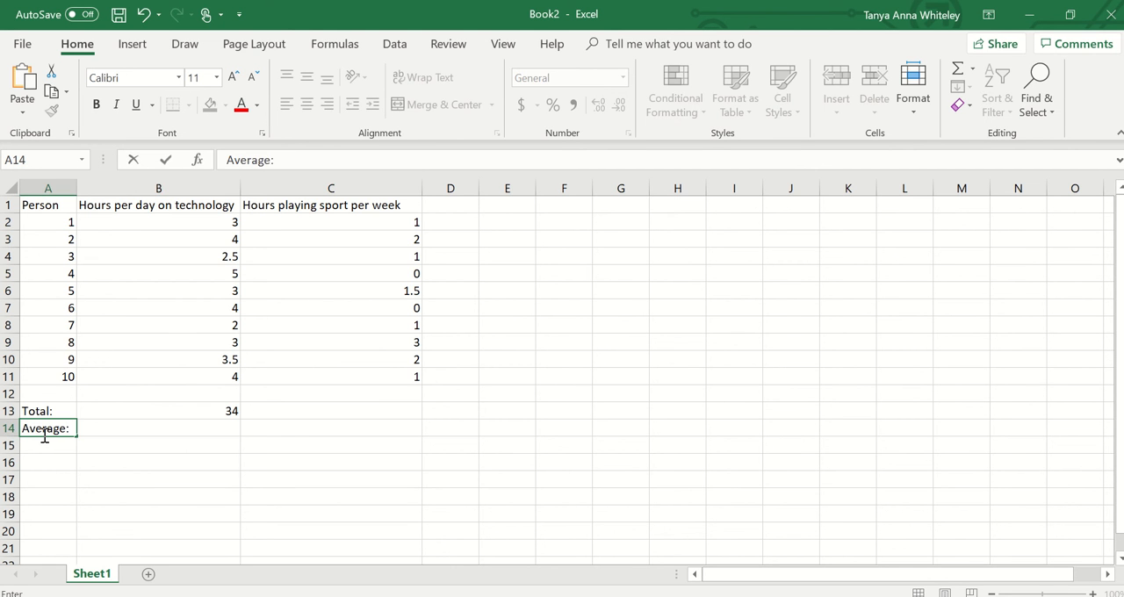
key(Tab)
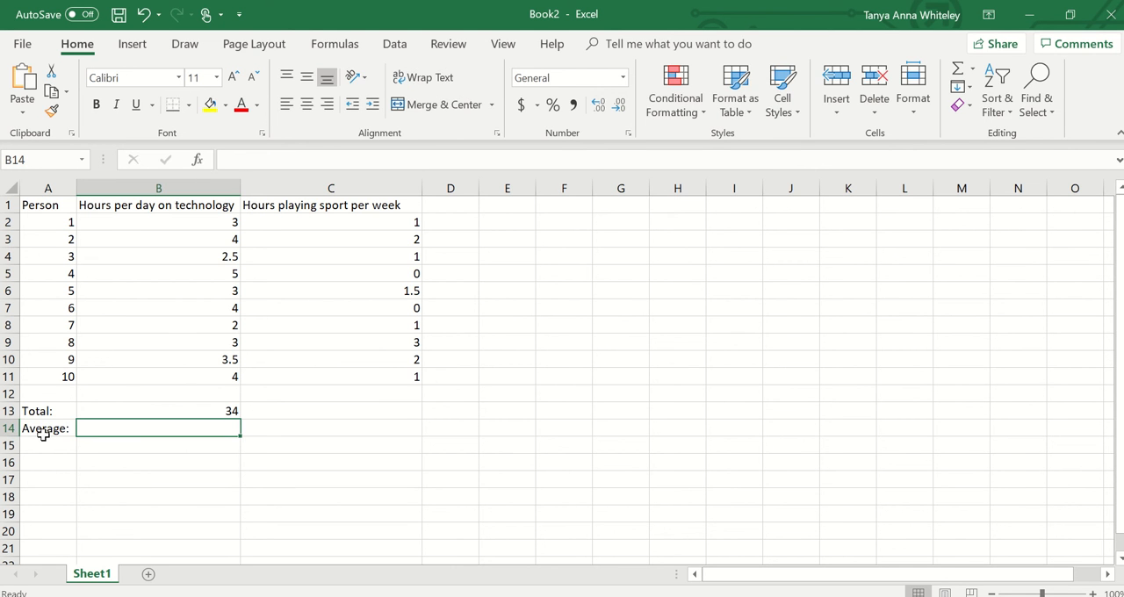
- Calculate the average technology hours in cell B14 with the formula =B13/10
text(=)
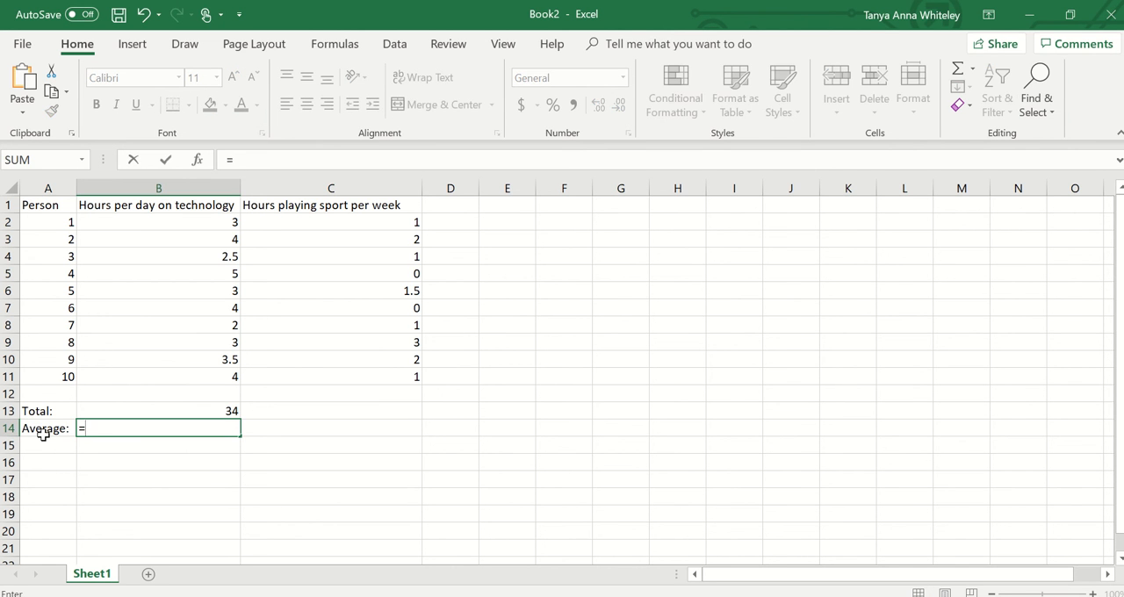
click(223, 417)
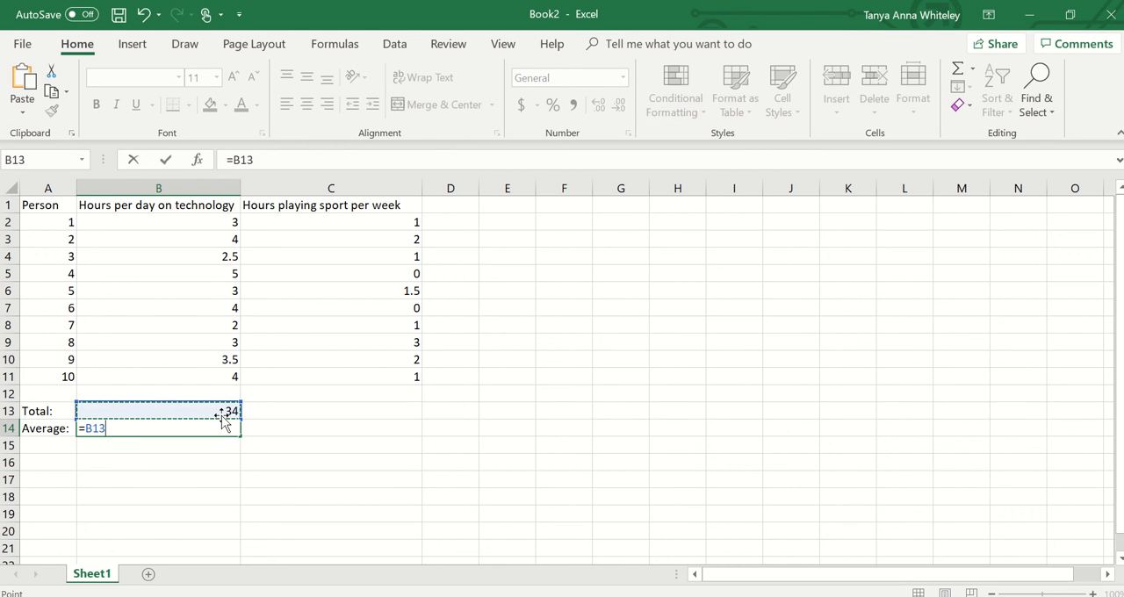
text(/10)
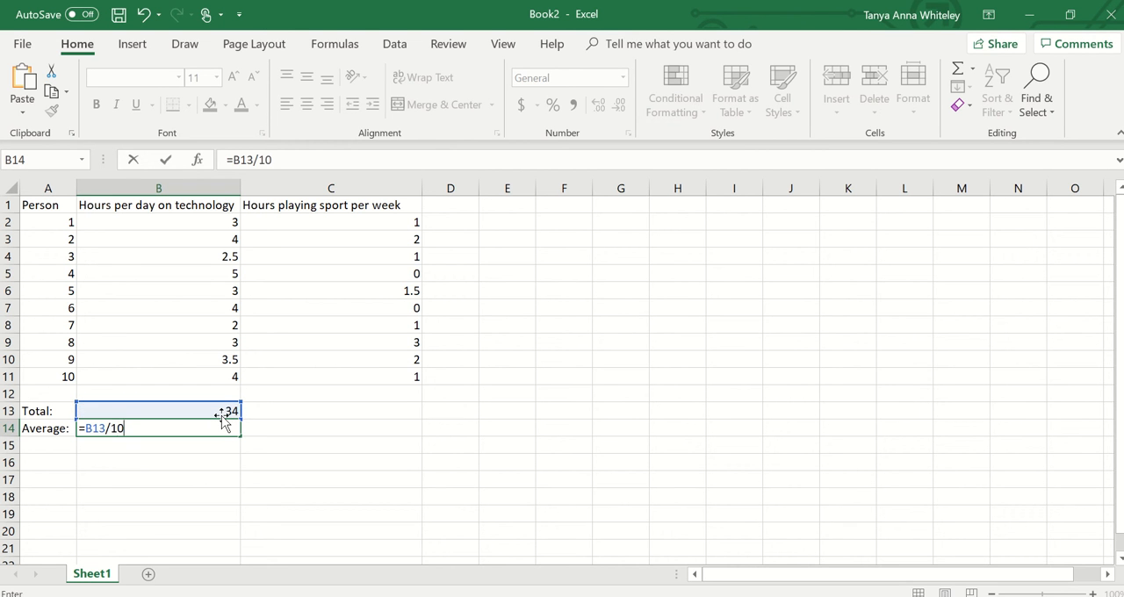
key(Return)
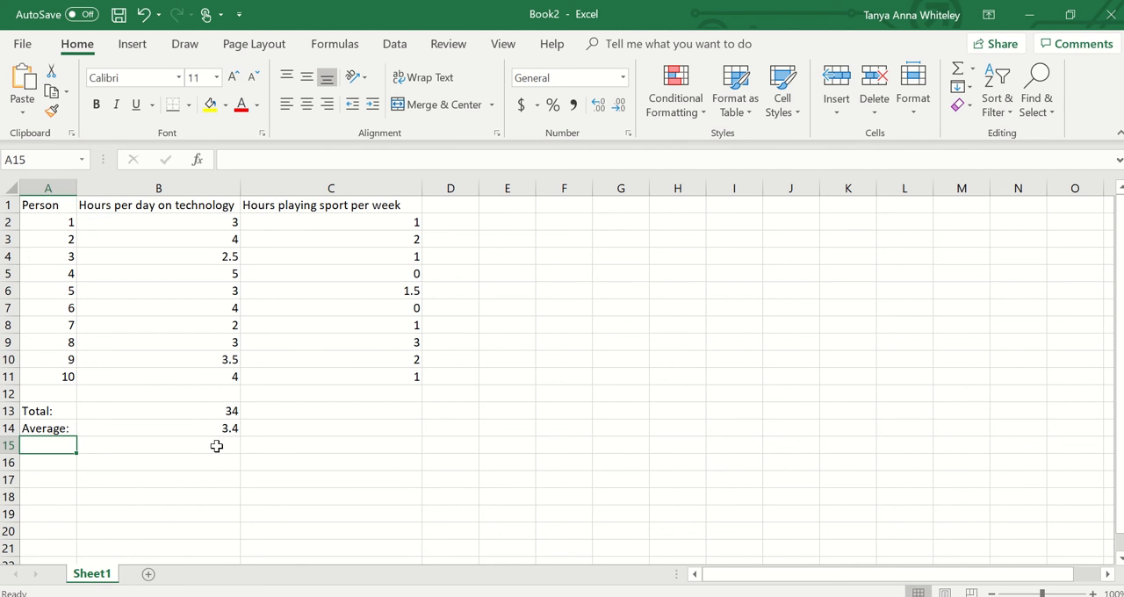
- Total the weekly sport hours in cell C13 with the formula =SUM(C2:C11)
click(385, 412)
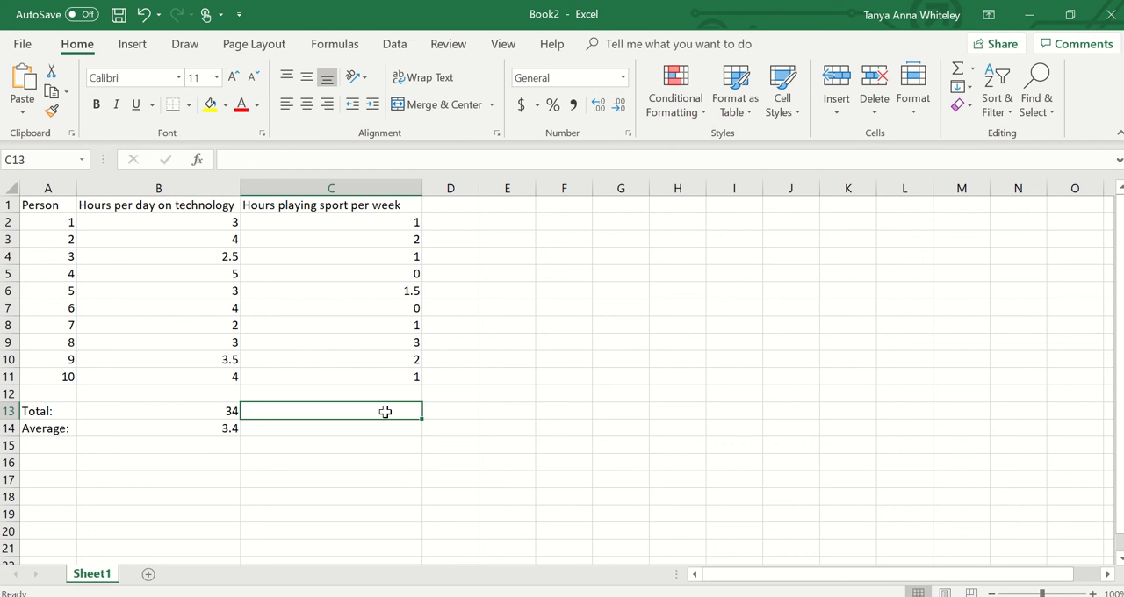
text(=SUM)
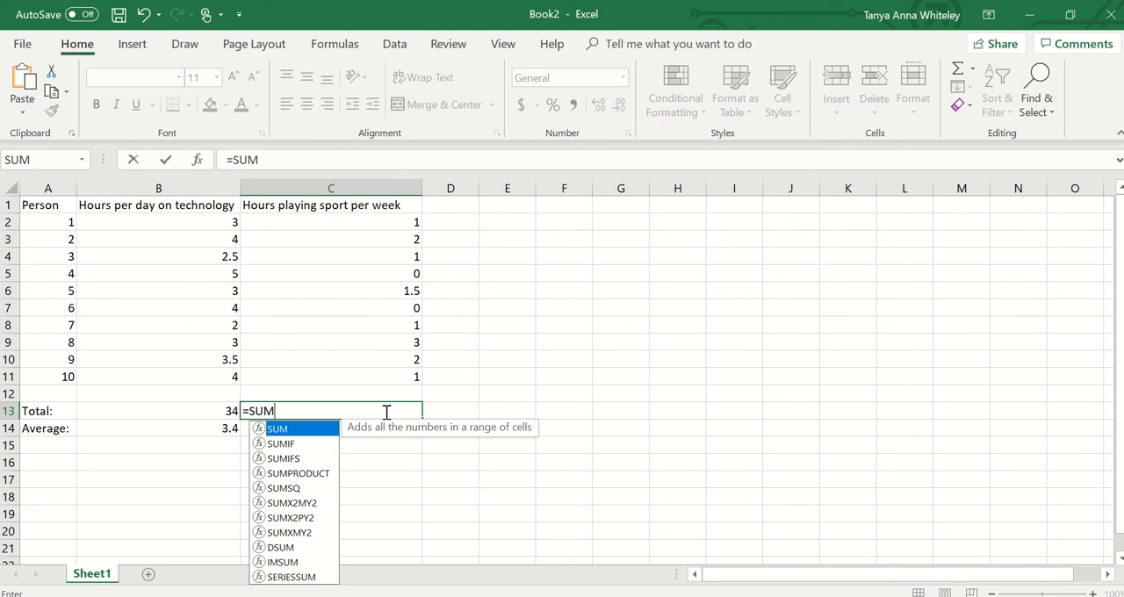
text(()
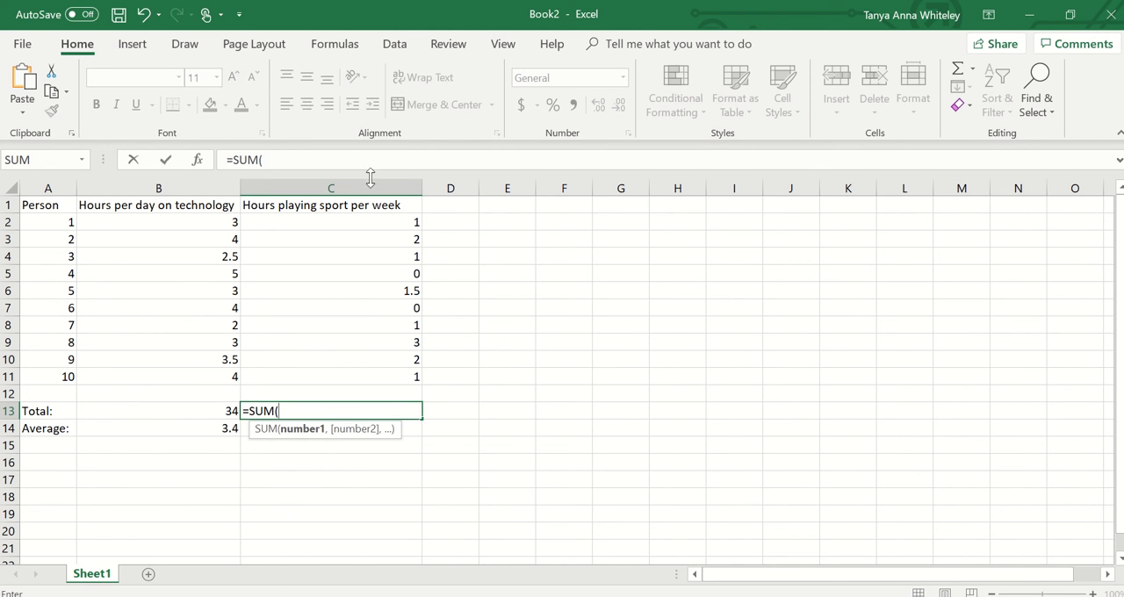
drag(371, 225, 386, 372)
text())
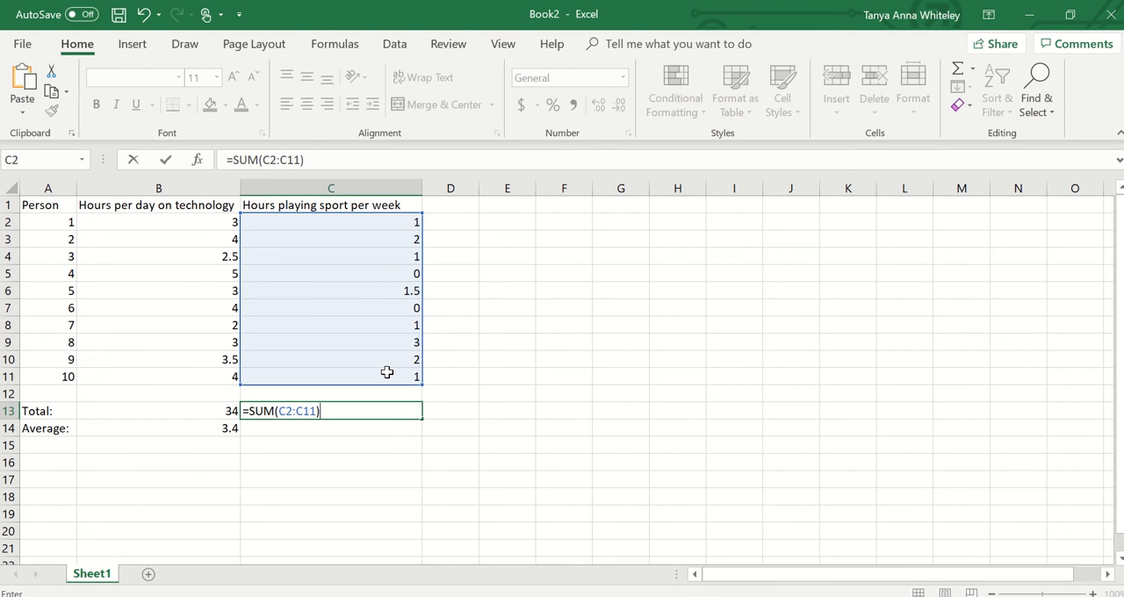
key(Return)
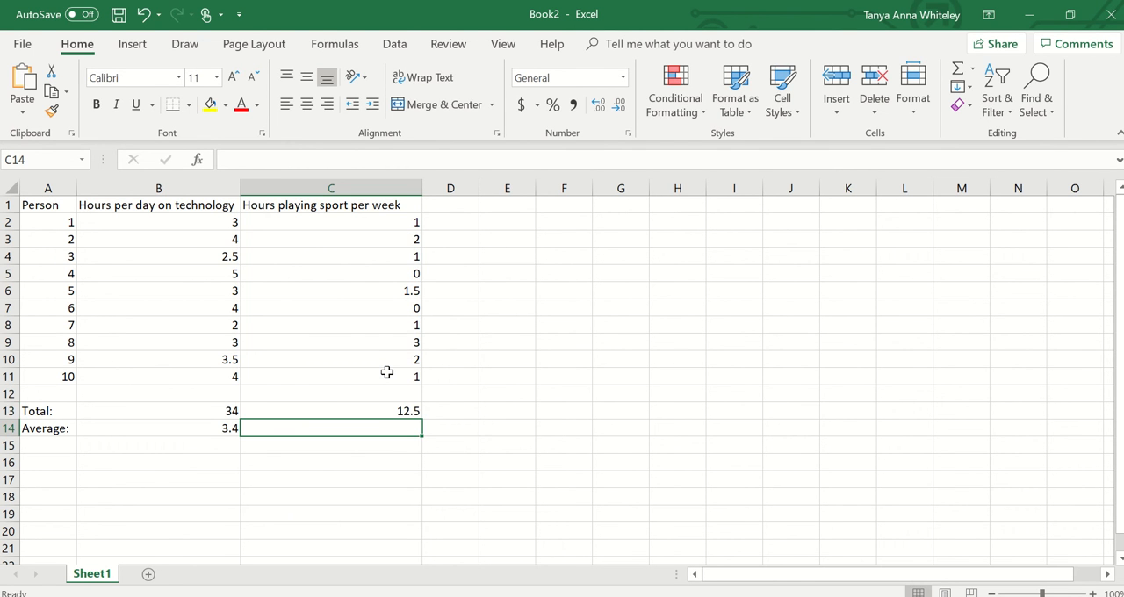
- Calculate the average weekly sport hours in cell C14 with the formula =C13/10
text(=)
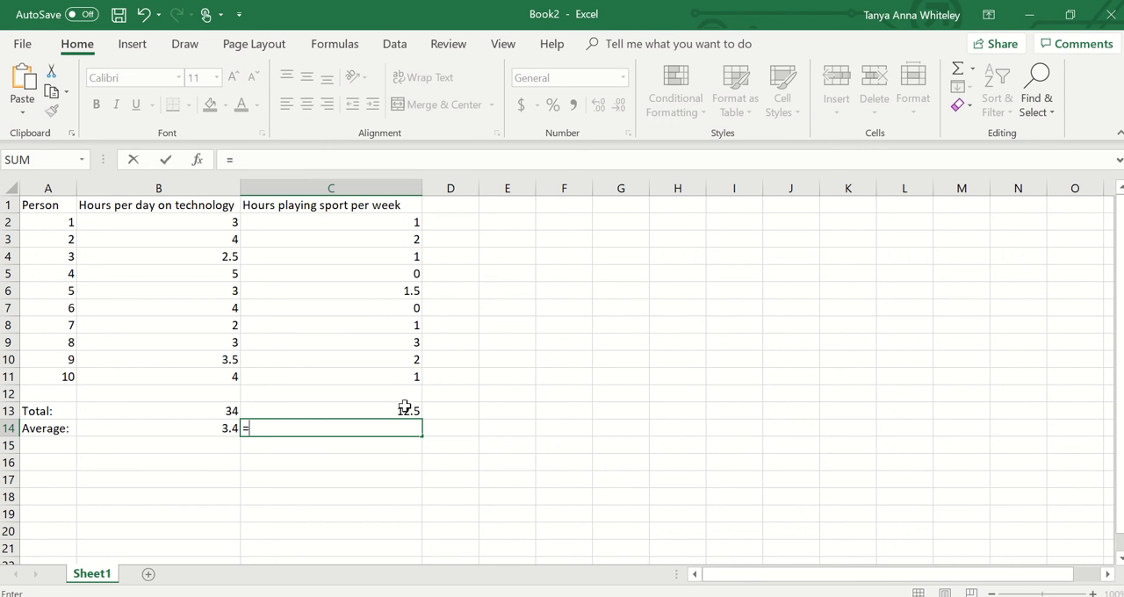
click(405, 406)
text(/10)
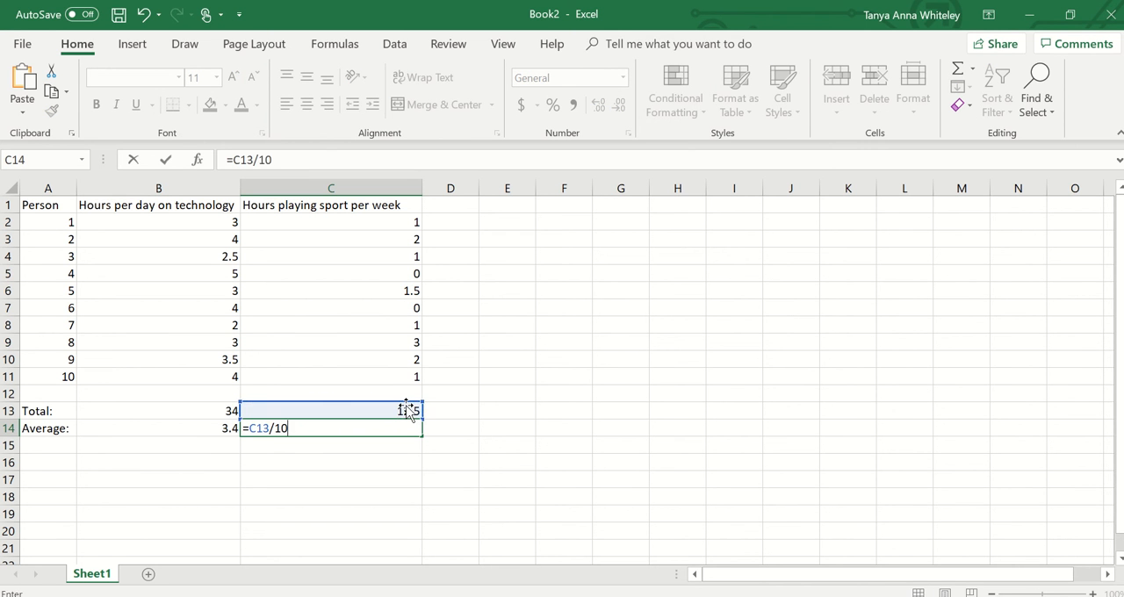
key(Return)
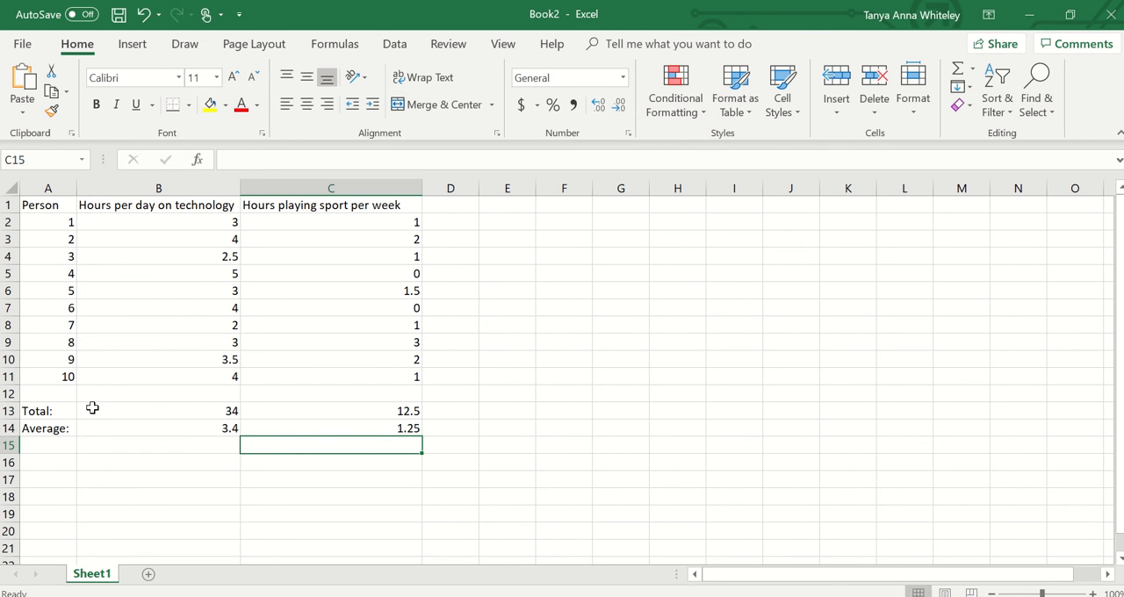
- Convert the average daily technology hours to a weekly figure in cell B15 with the formula =B14*7
click(202, 432)
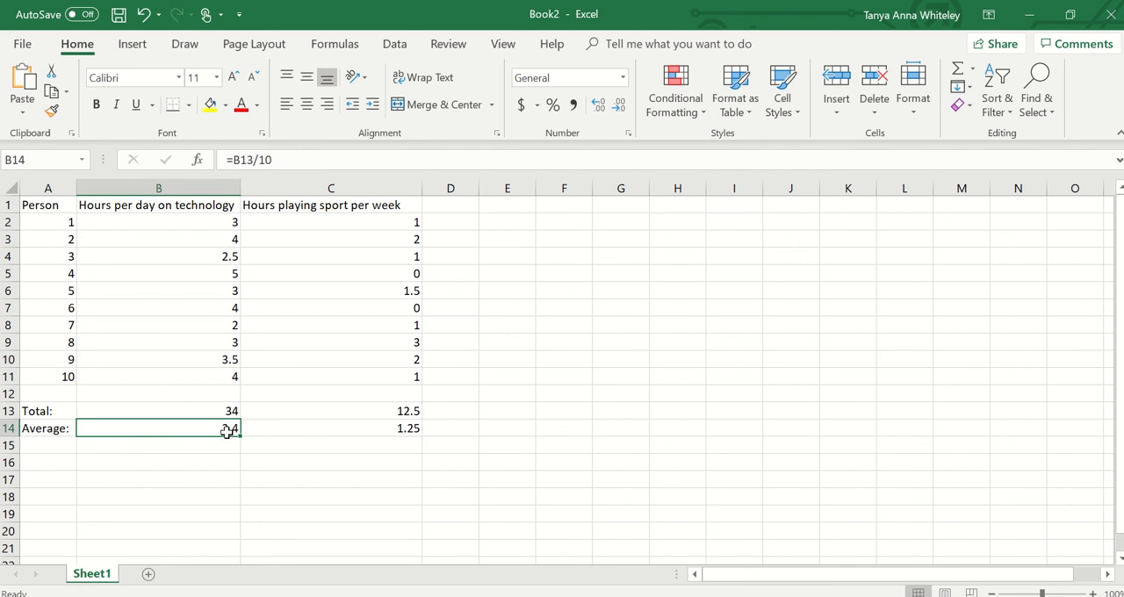
click(139, 446)
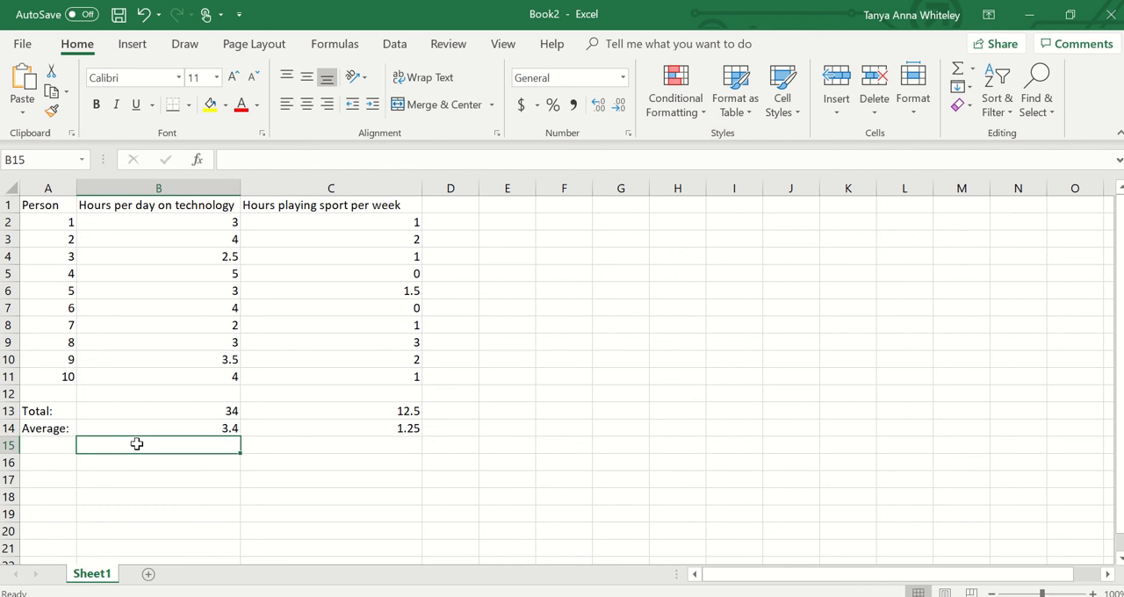
text(=)
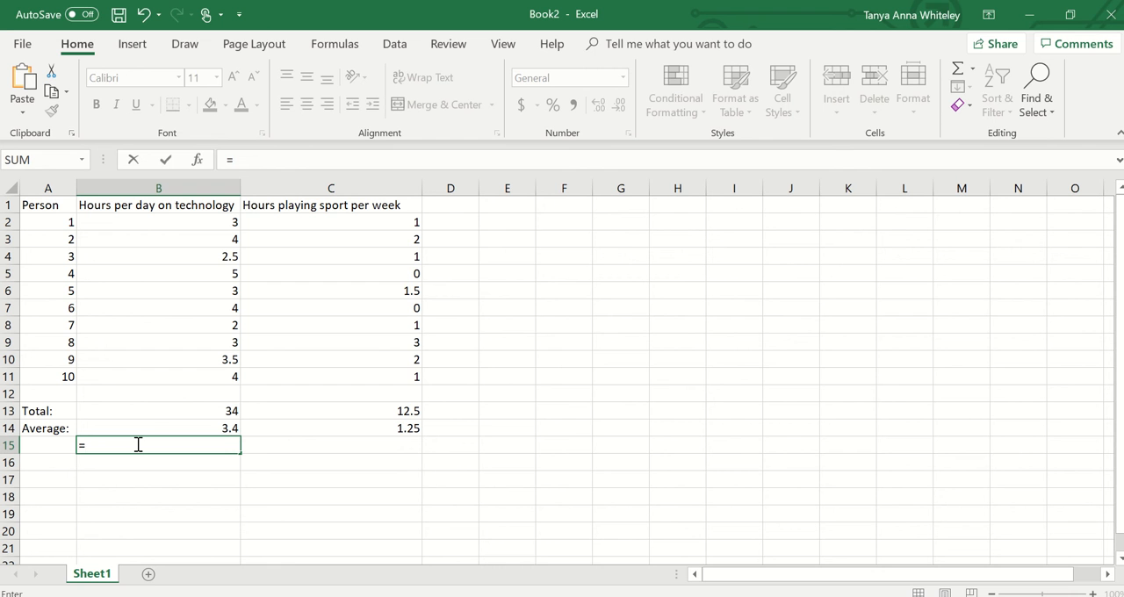
click(153, 424)
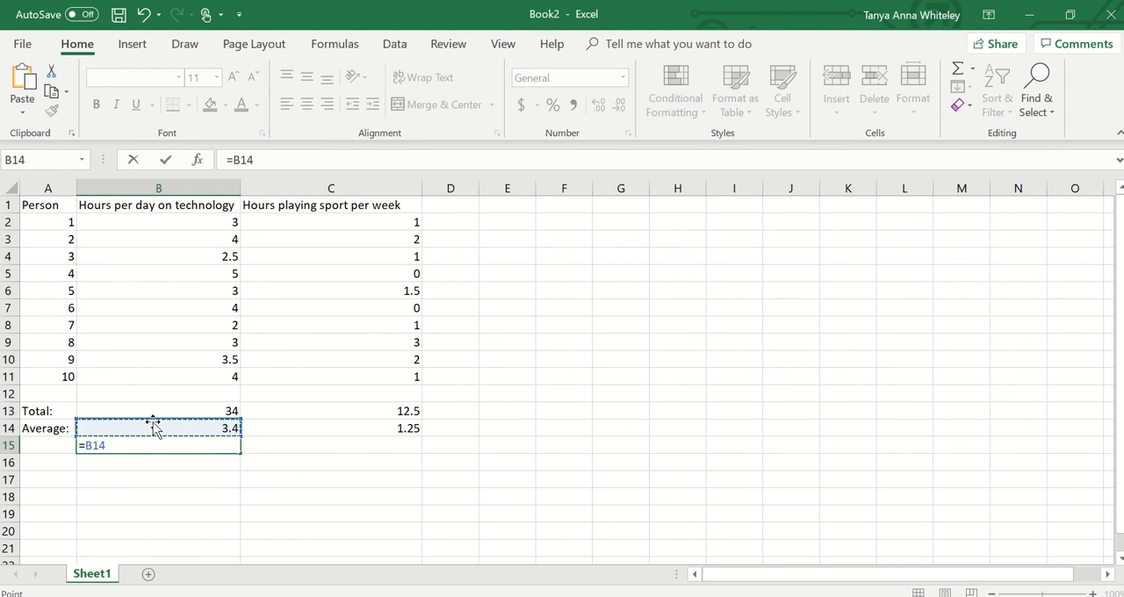
text(*7)
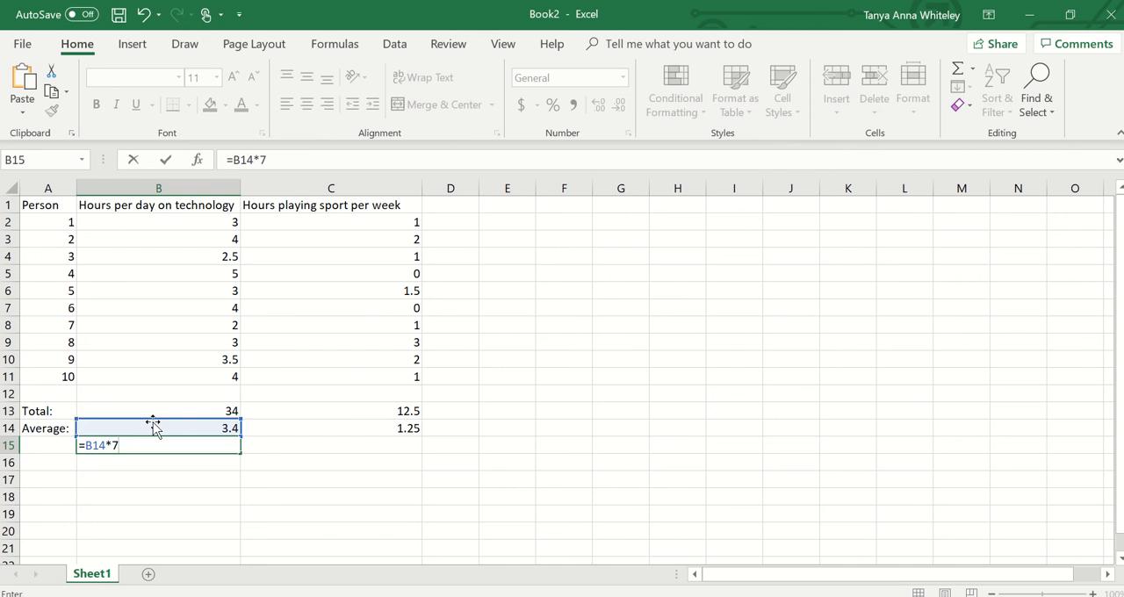
key(Return)
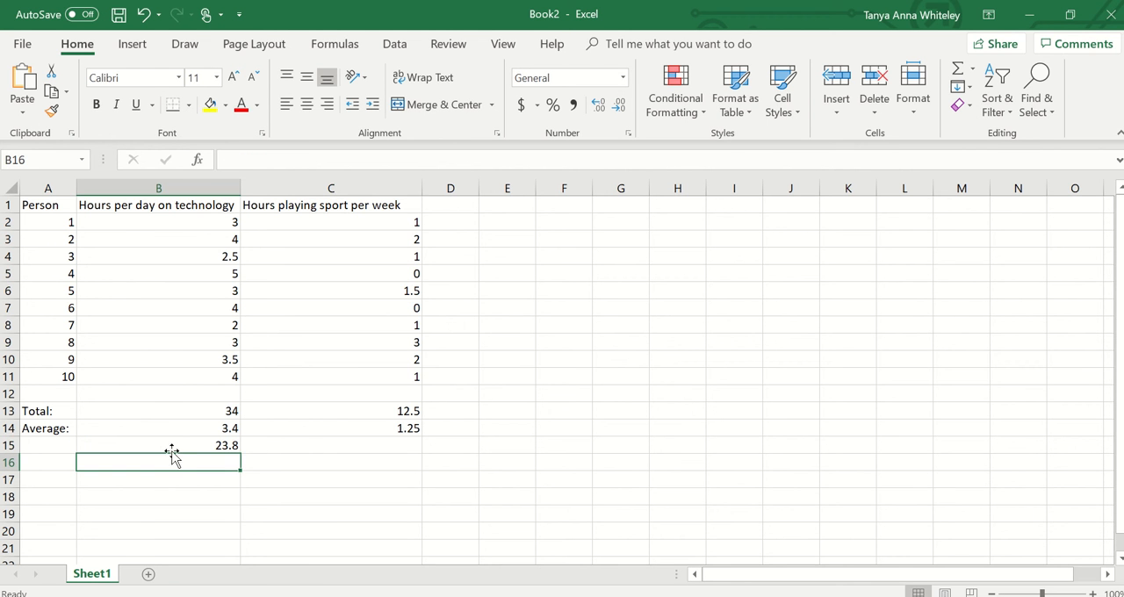
click(177, 448)
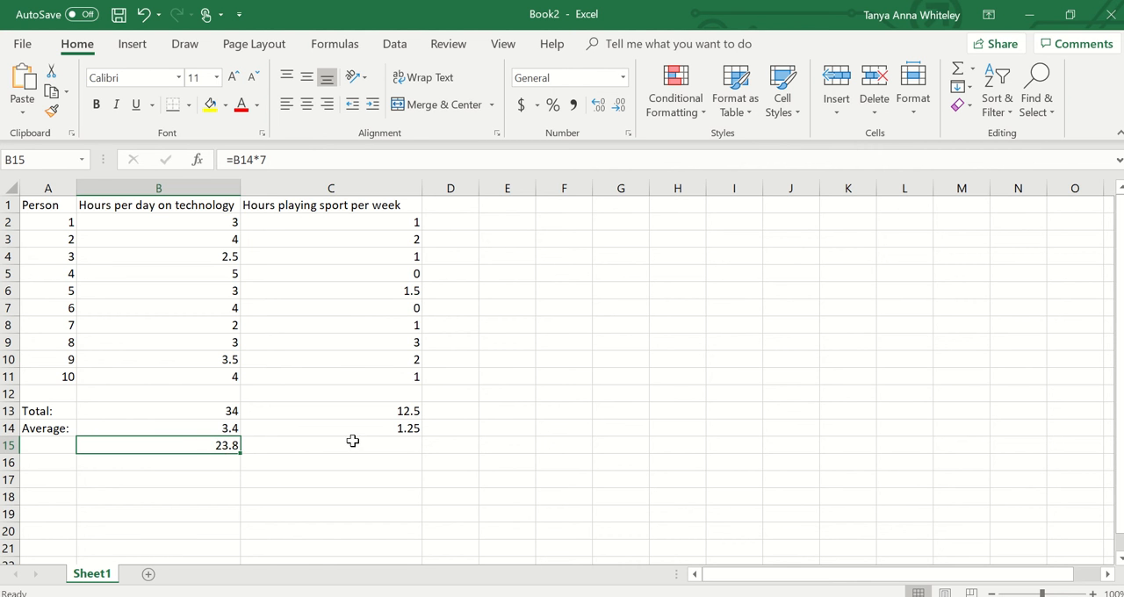
click(404, 429)
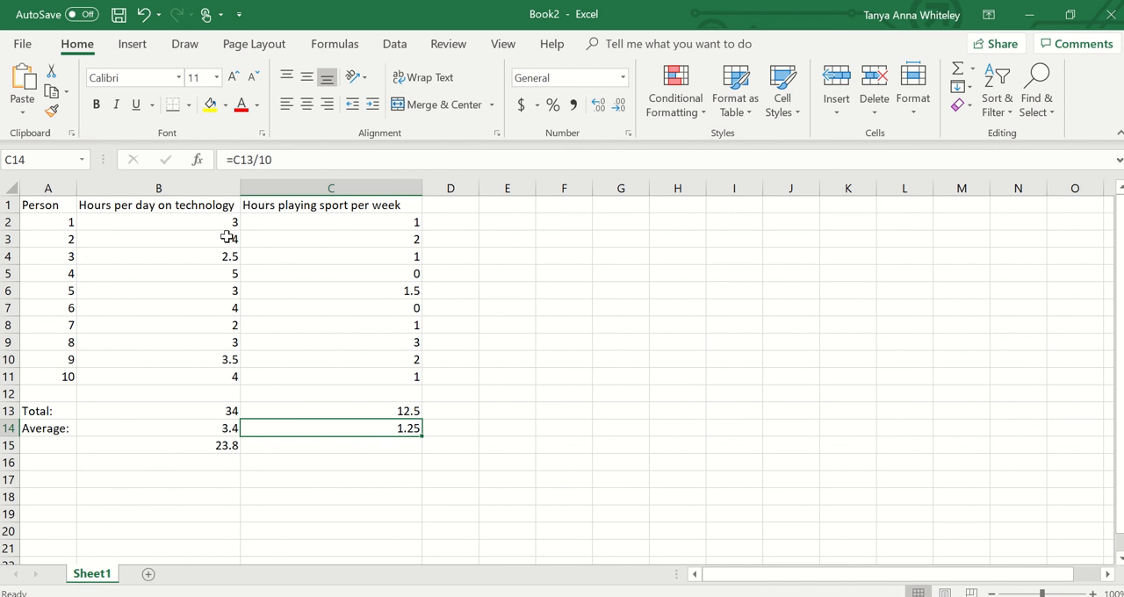
click(160, 209)
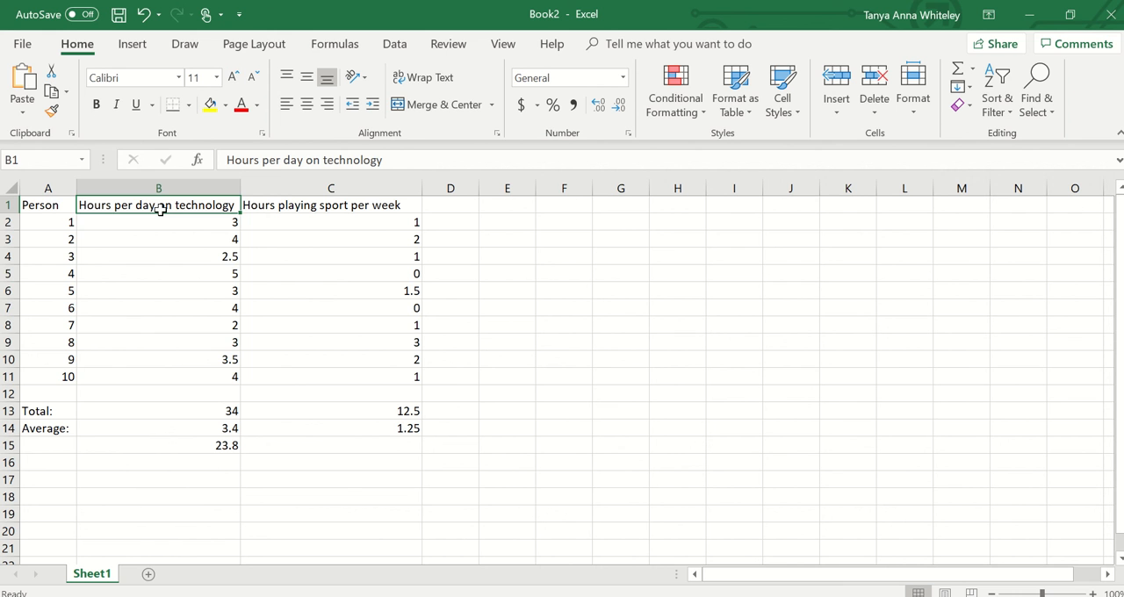
drag(161, 209, 257, 367)
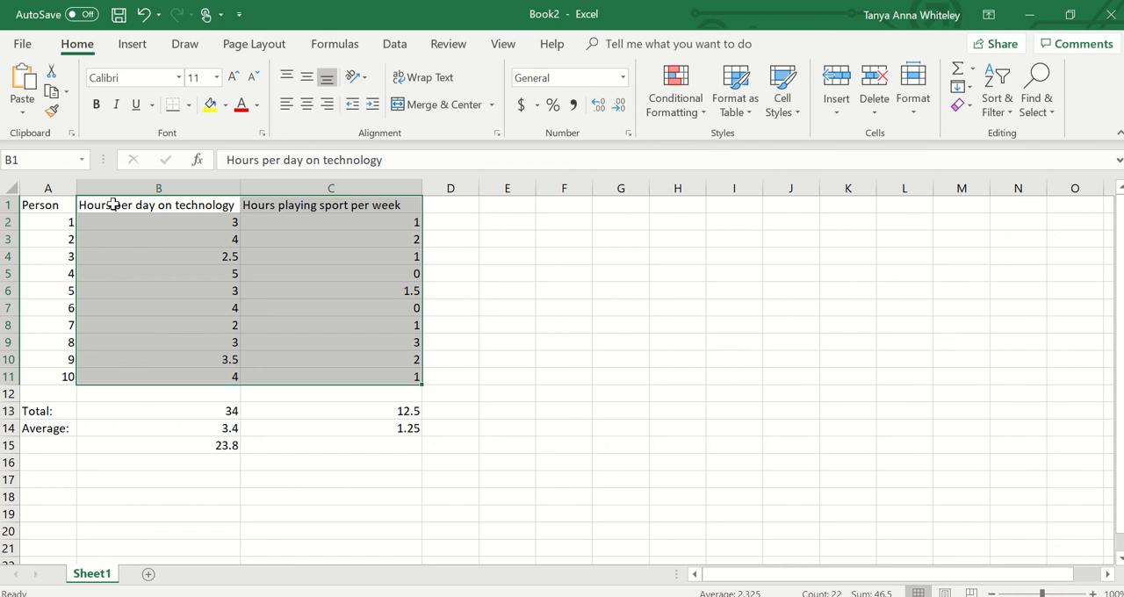
- Widen column D and enter the heading "Hours per week on technology" in cell D1
click(460, 209)
drag(479, 188, 639, 216)
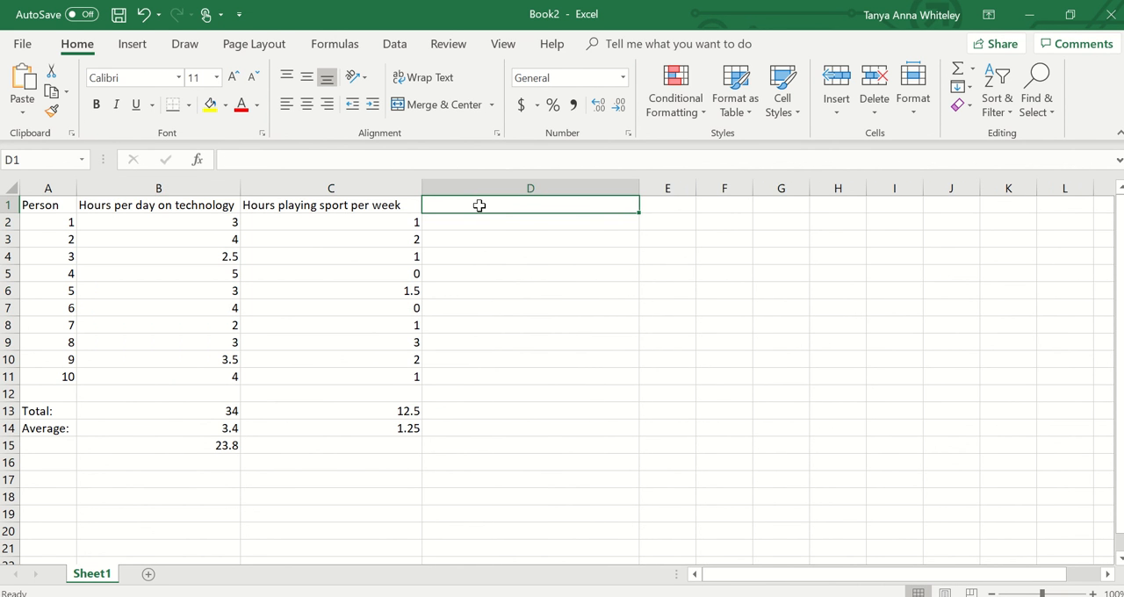
text(Hours )
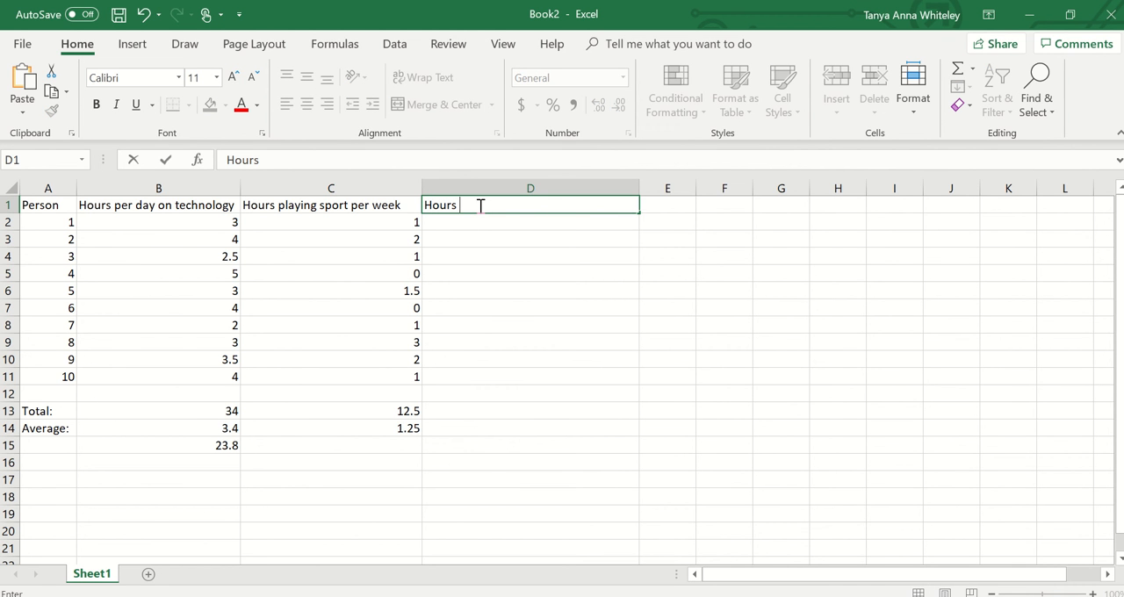
text(per week)
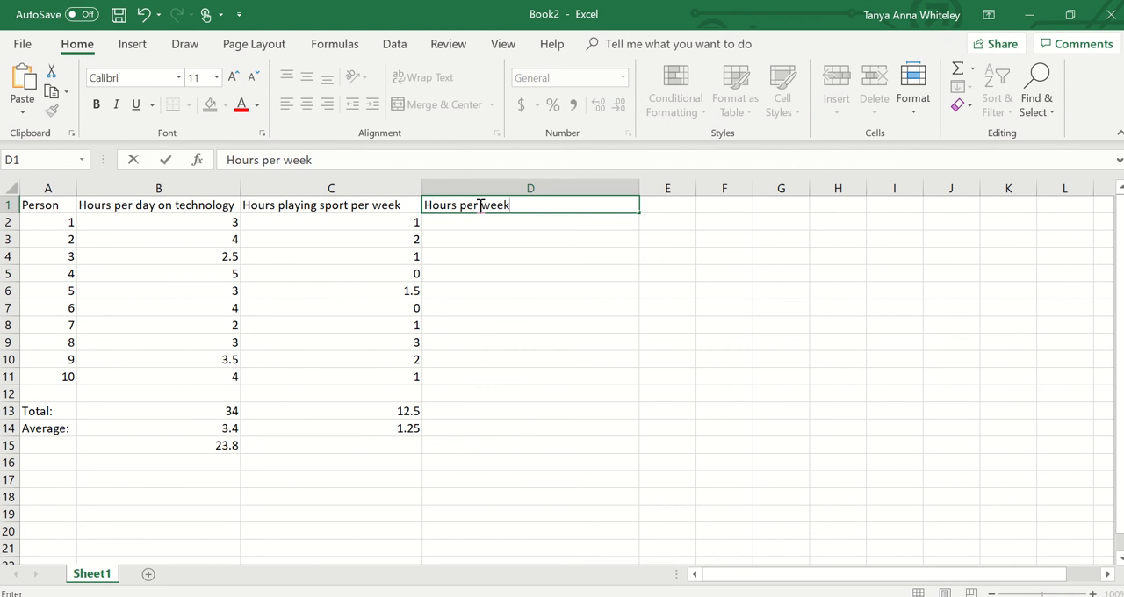
text( on technology)
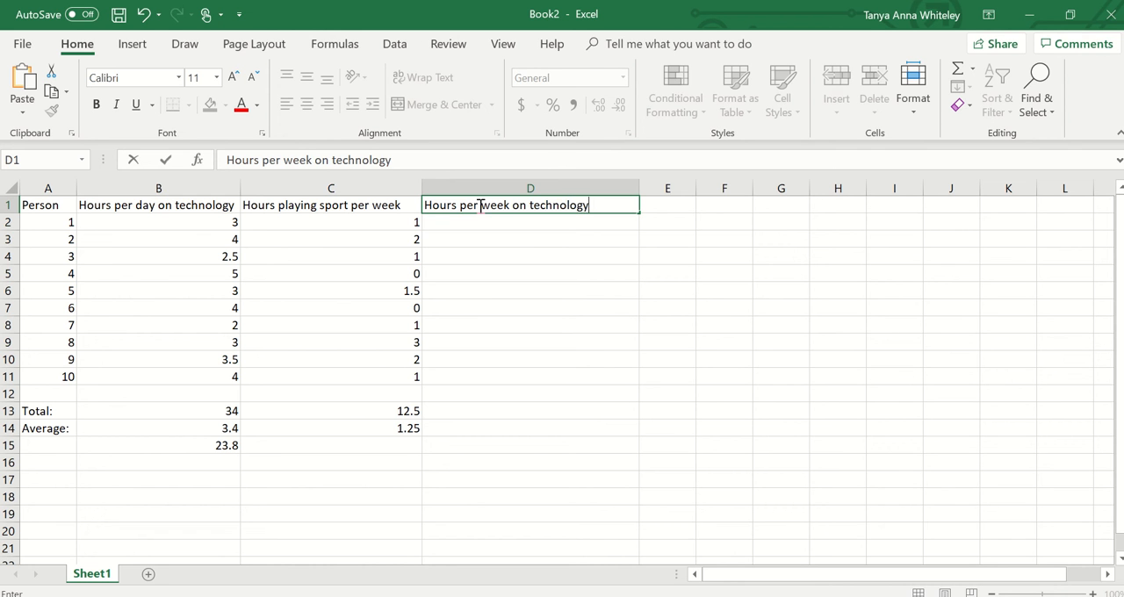
click(227, 227)
- Calculate person 1's weekly technology hours in cell D2 with the formula =B2*7
click(479, 228)
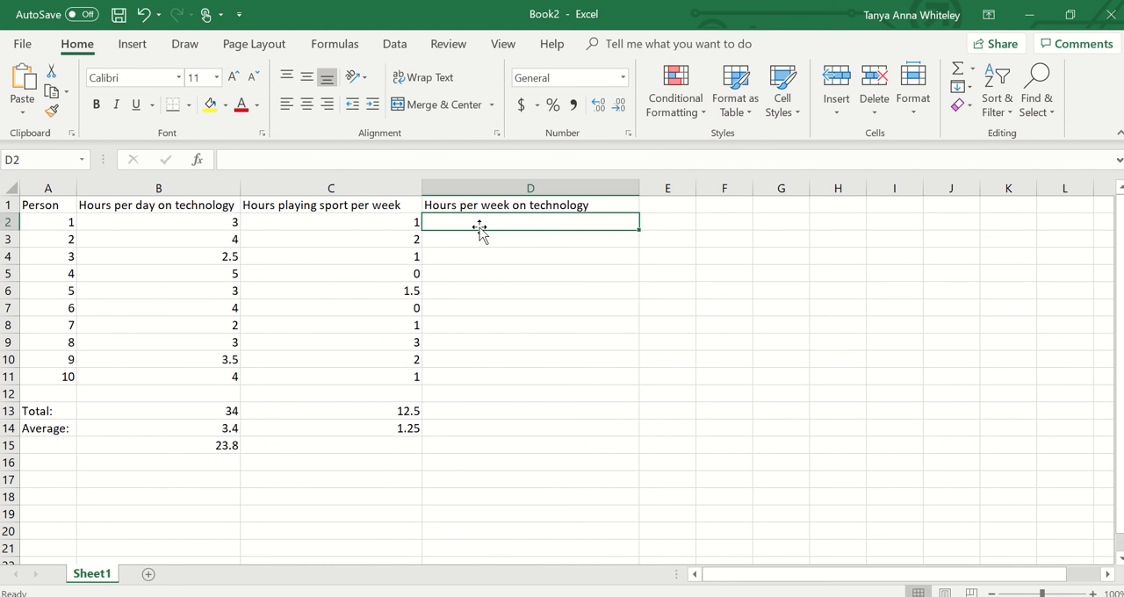
text(=)
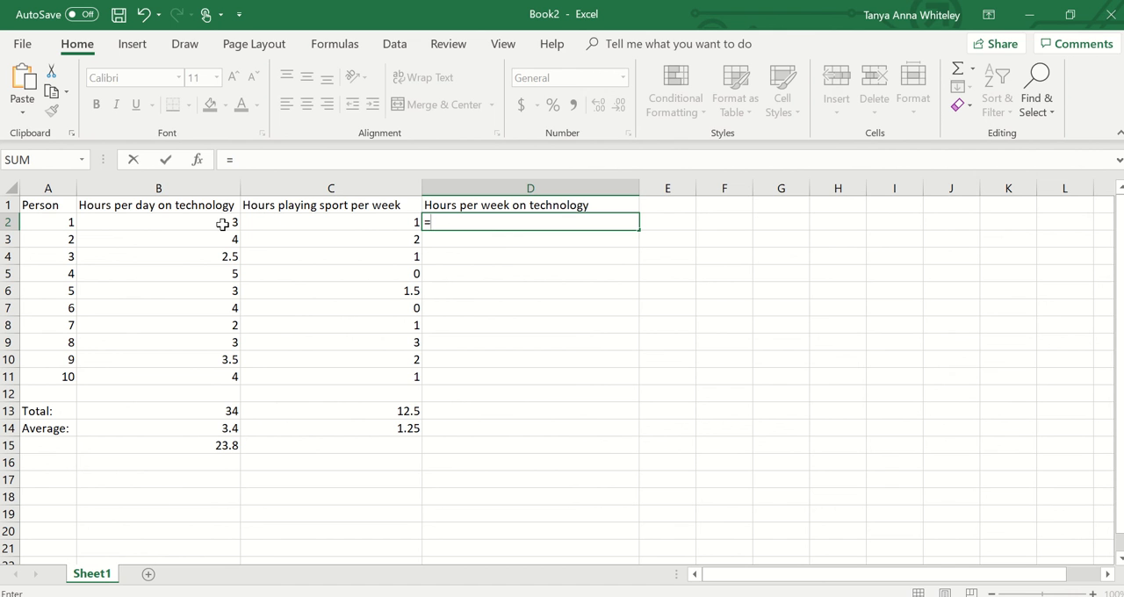
click(222, 225)
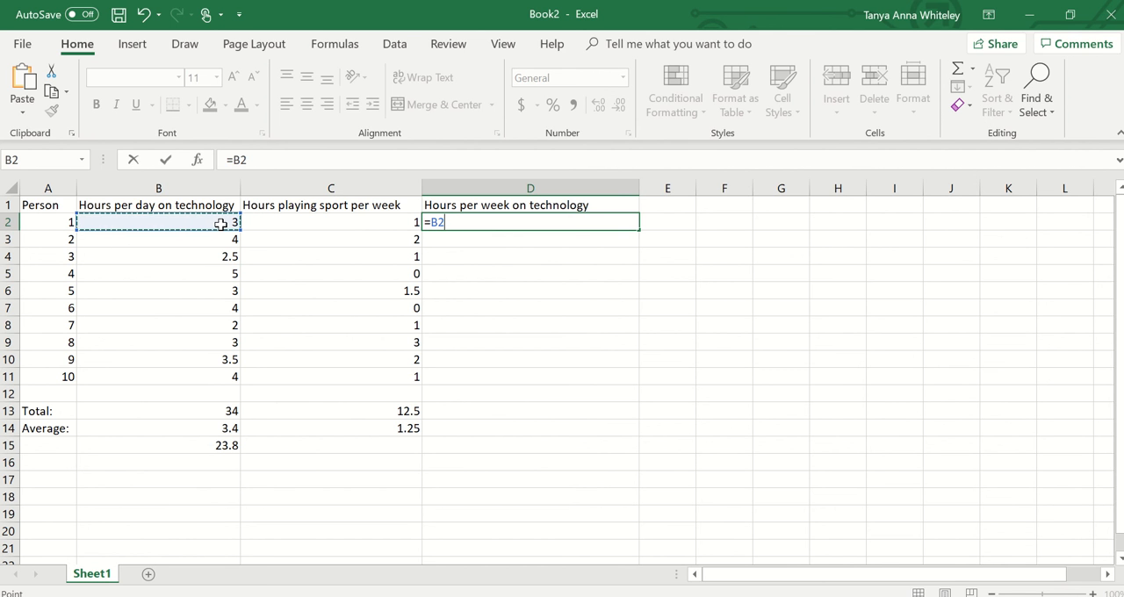
text(*)
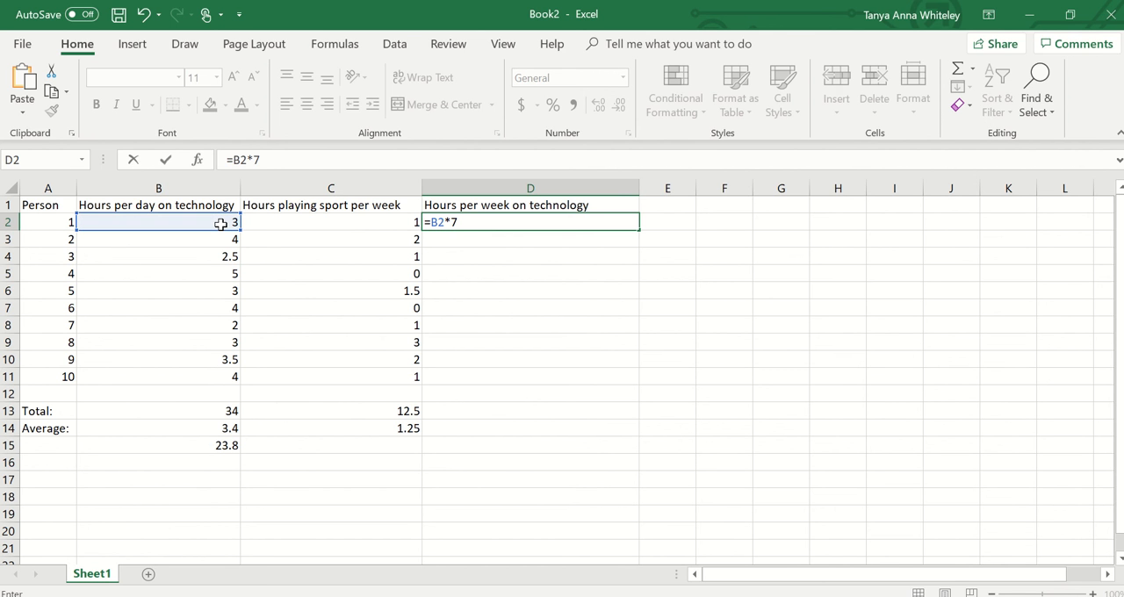
key(Return)
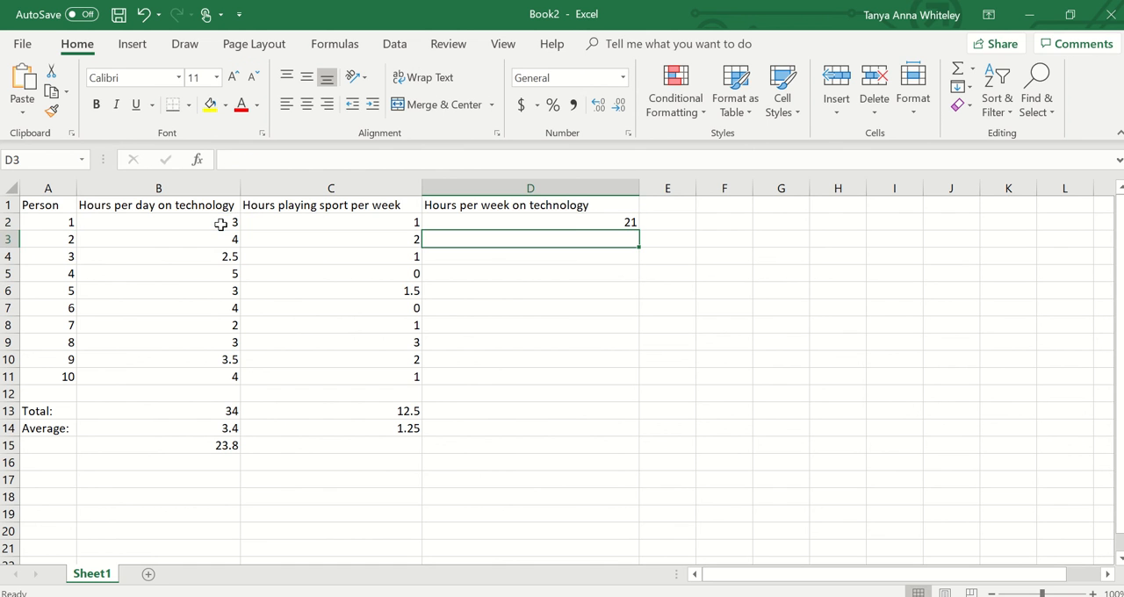
- Calculate person 2's weekly technology hours in cell D3 with the formula =B3*7
click(601, 222)
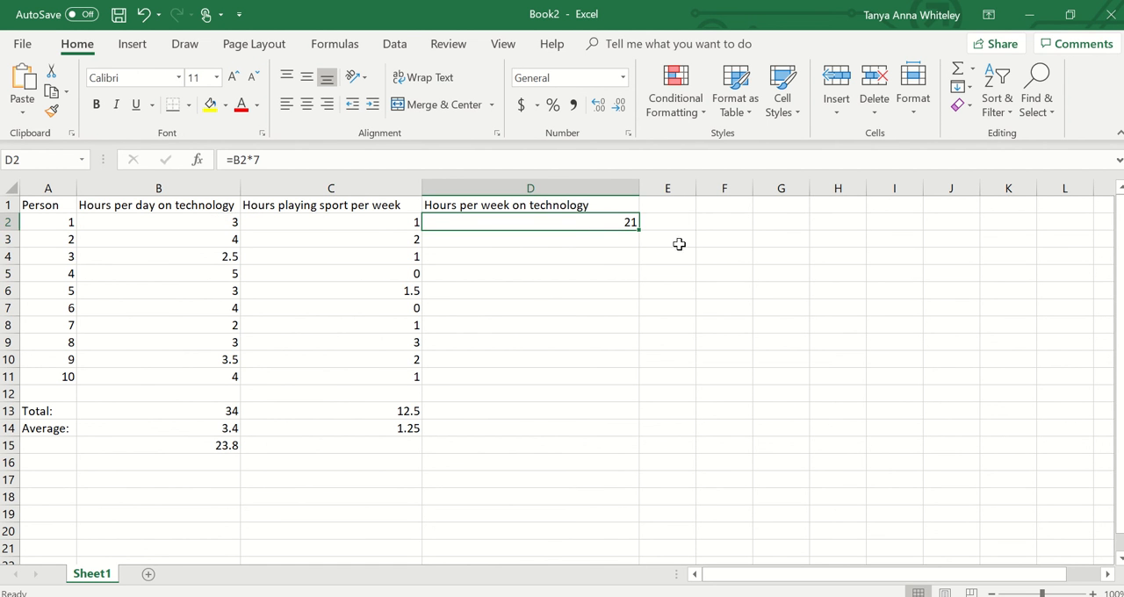
click(622, 238)
click(622, 222)
click(608, 240)
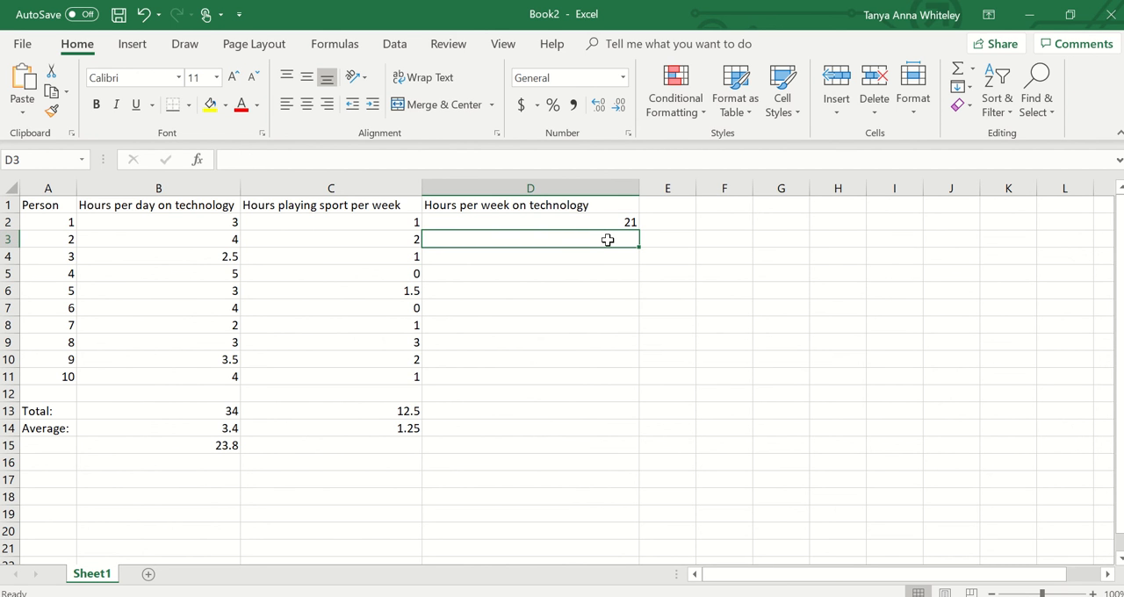
text(=)
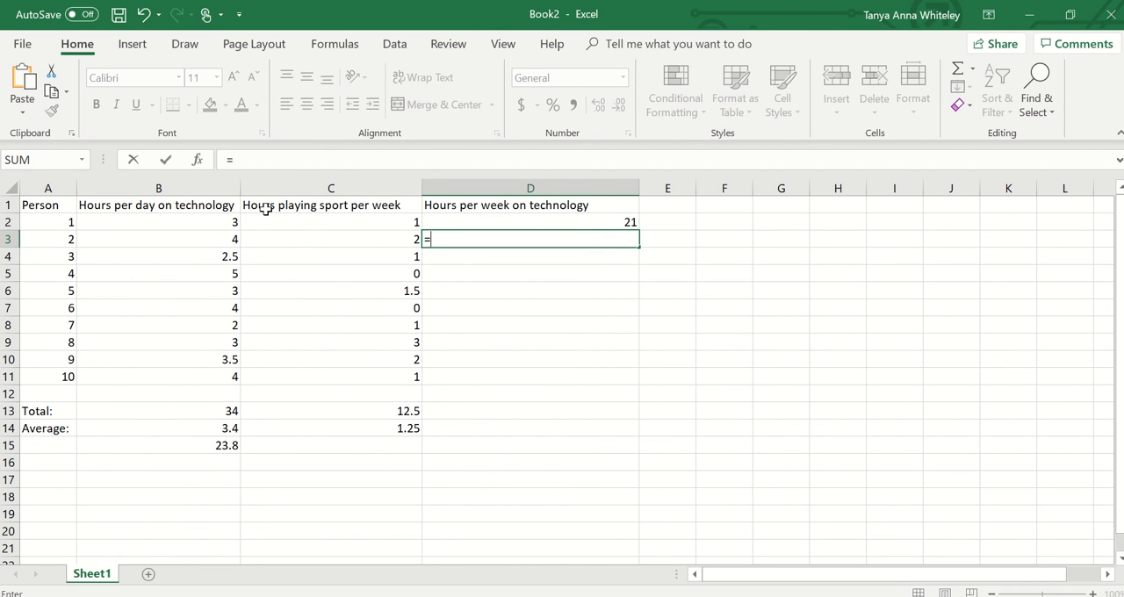
click(223, 241)
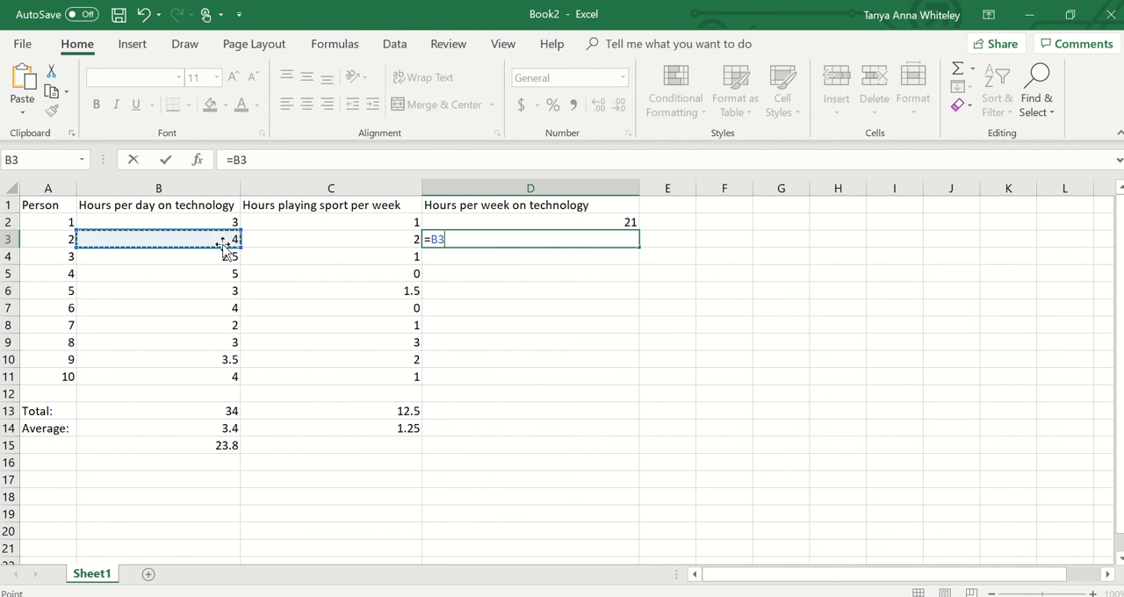
text(*)
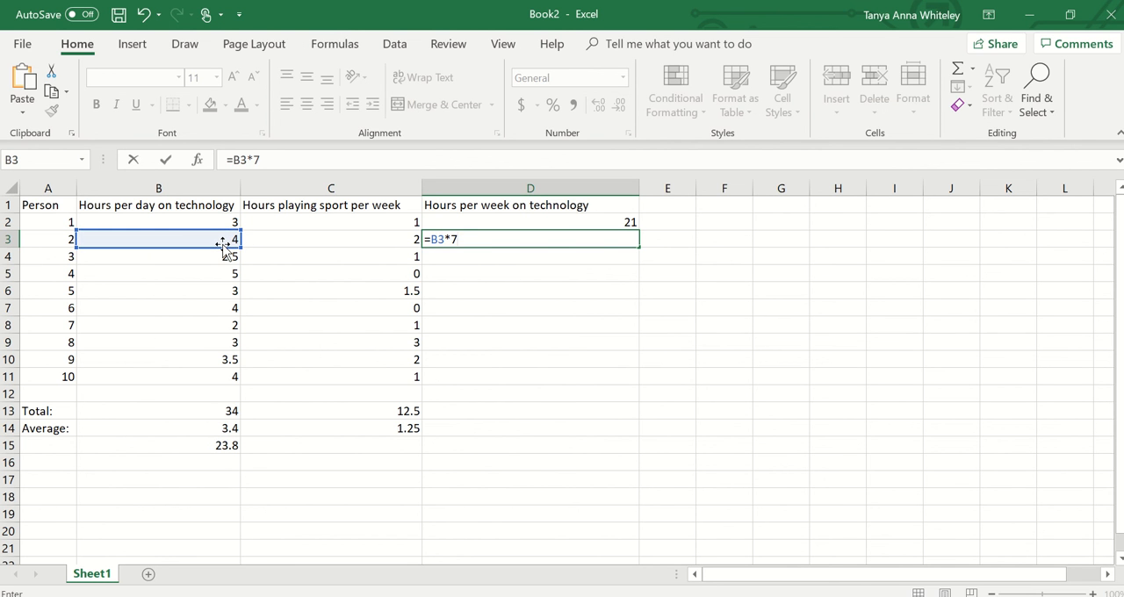
key(Return)
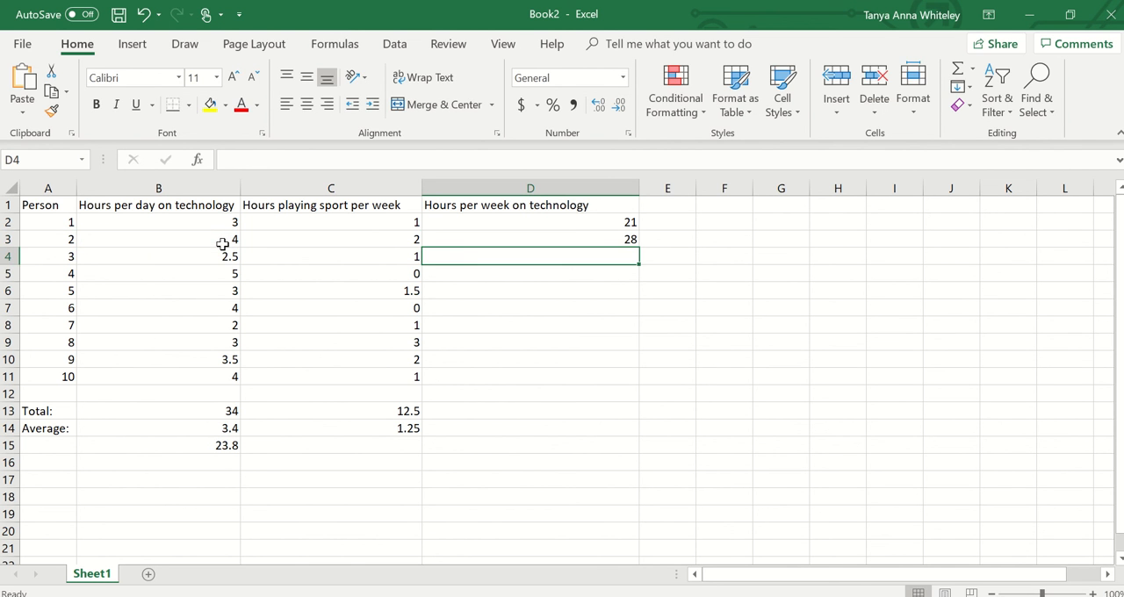
- Enter the formula =B3*7 in cell D4 for person 3's weekly technology hours
text(=)
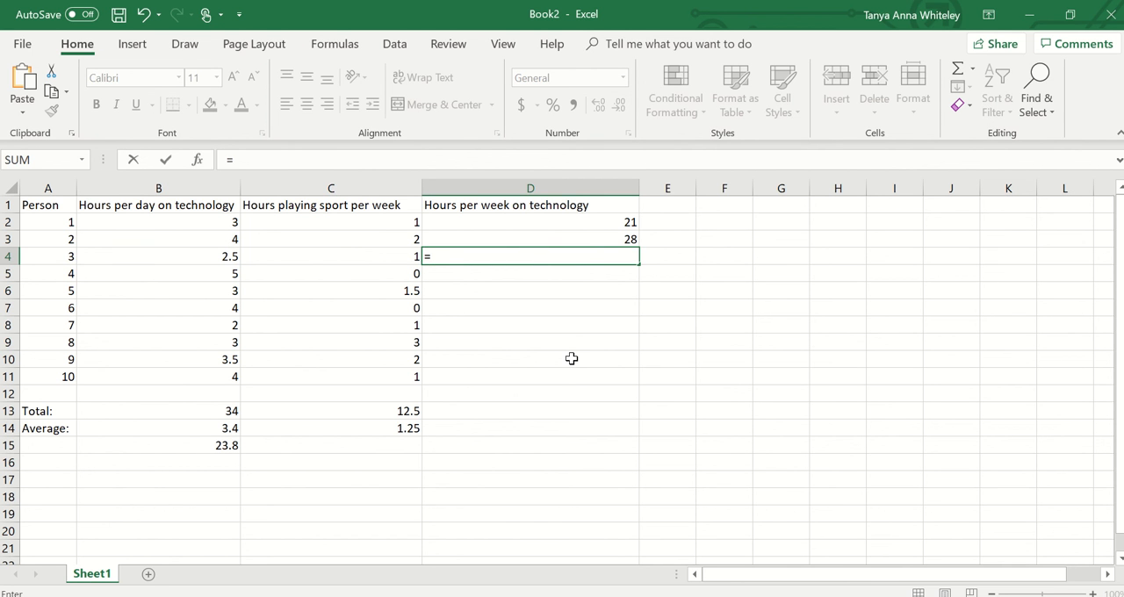
text(B)
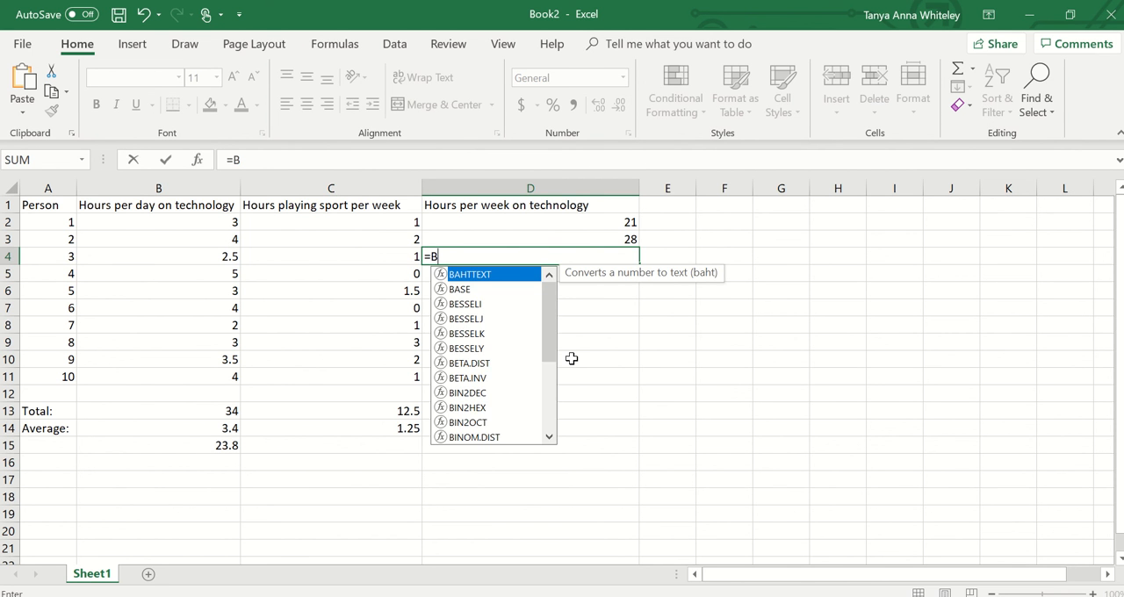
text(3)
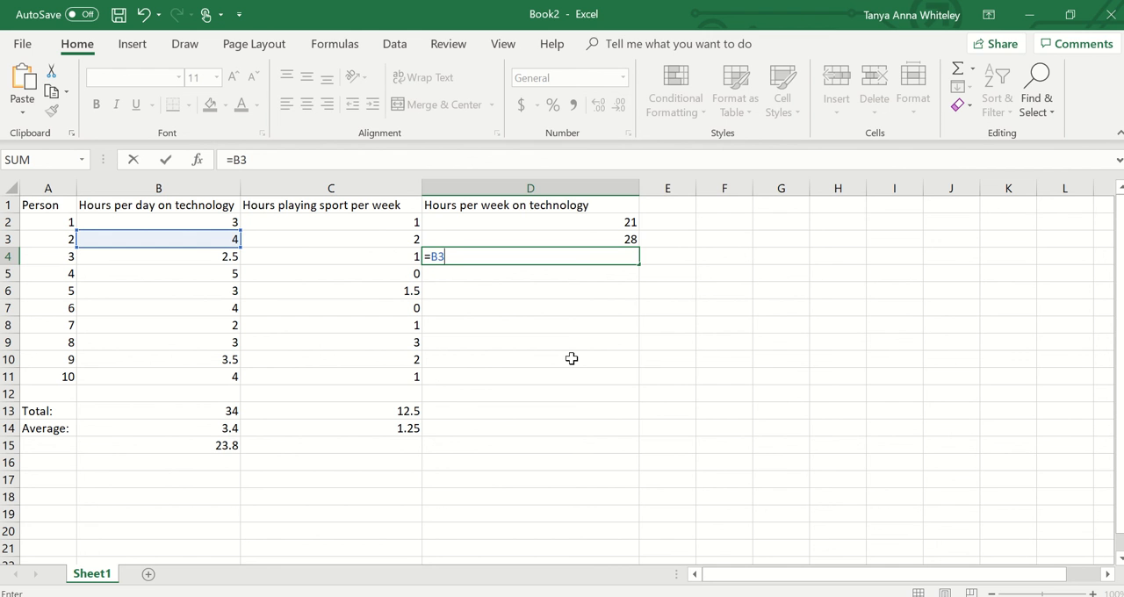
text(*7)
key(Return)
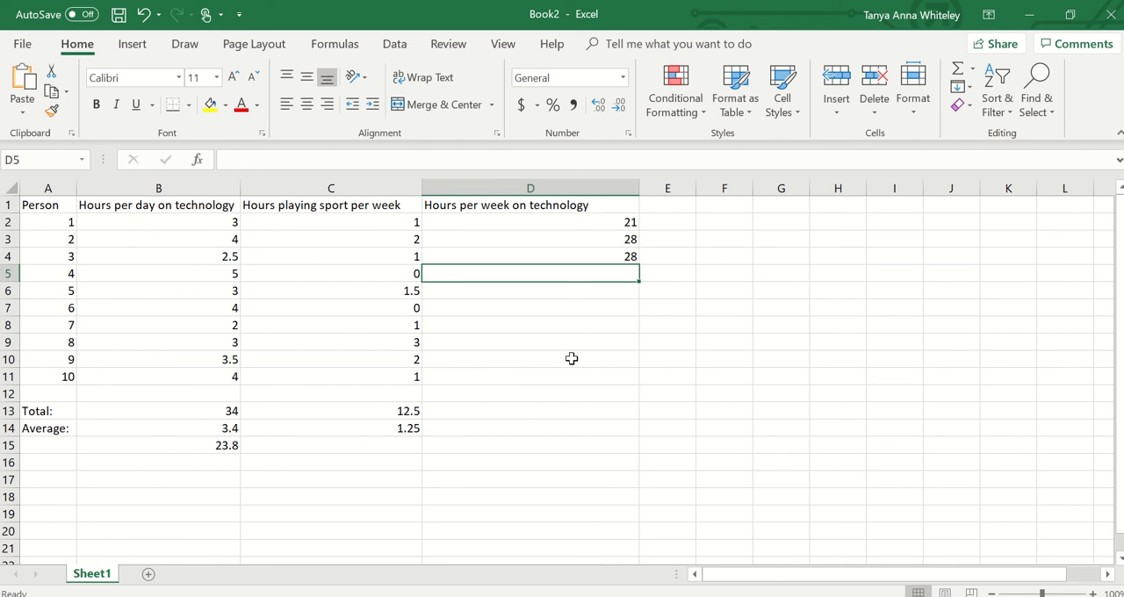
- Correct the cell reference in D4 so person 3's weekly hours formula reads =B4*7
click(628, 256)
click(244, 158)
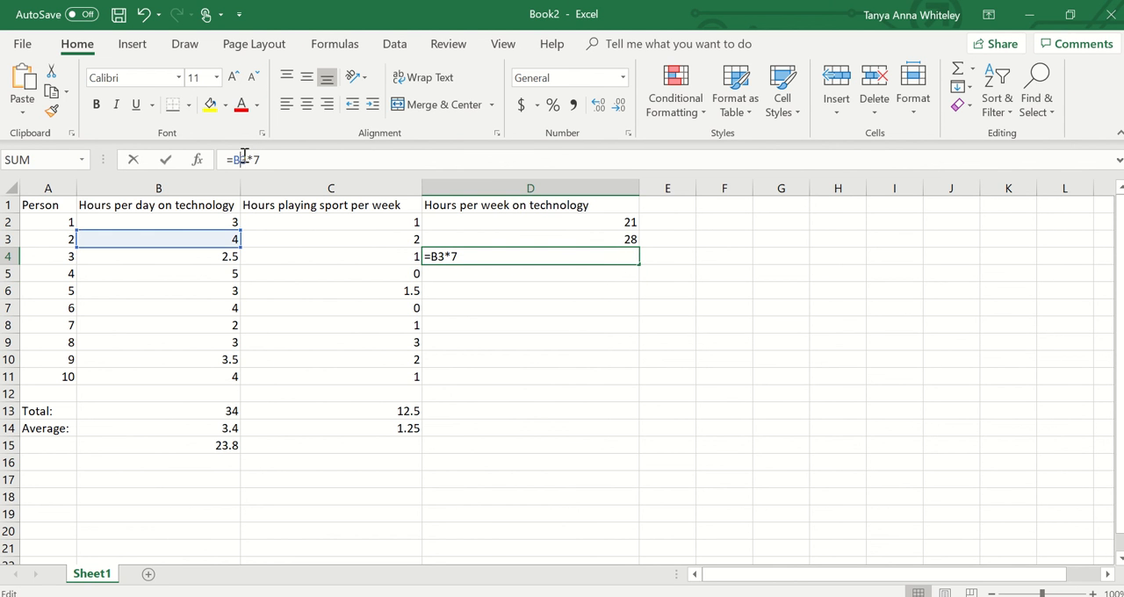
key(BackSpace)
text(4)
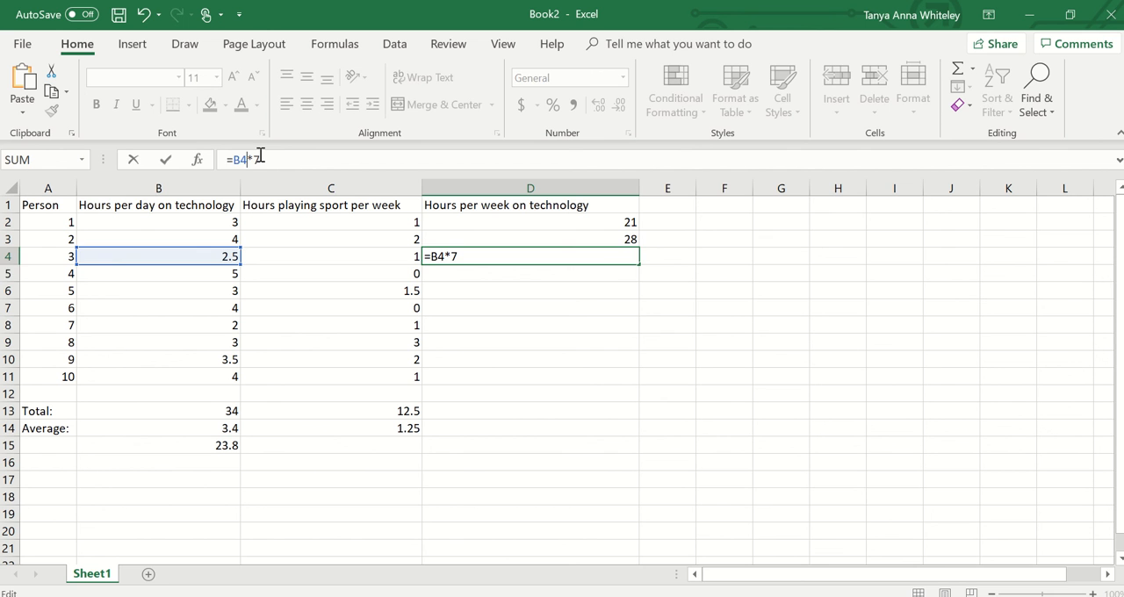
key(Return)
- Calculate person 4's weekly technology hours in cell D5 with the formula =B5*7
text(=)
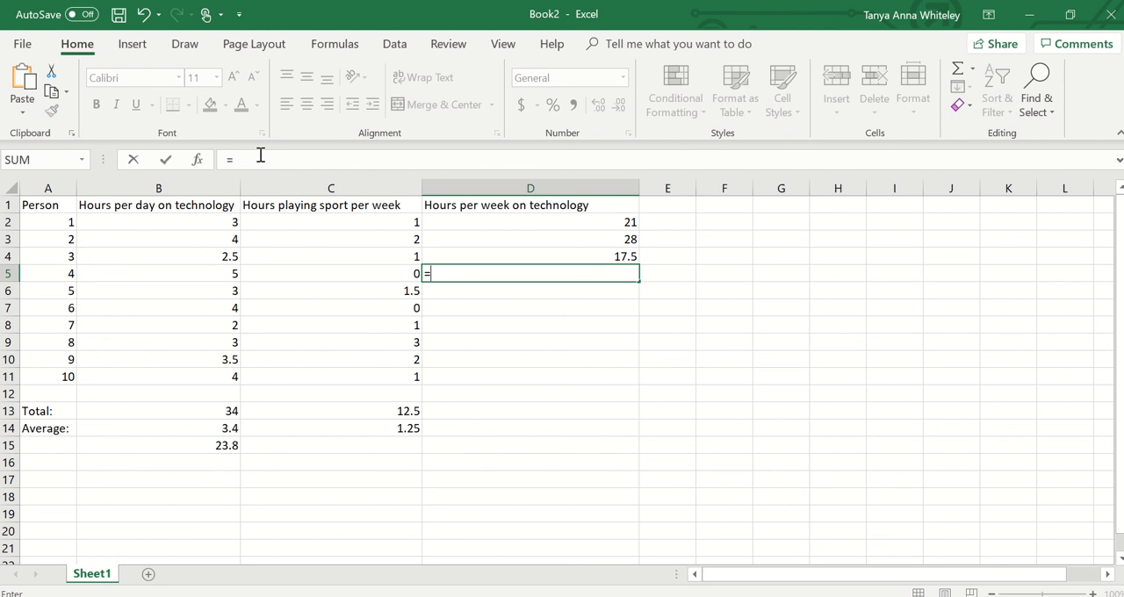
text(B5)
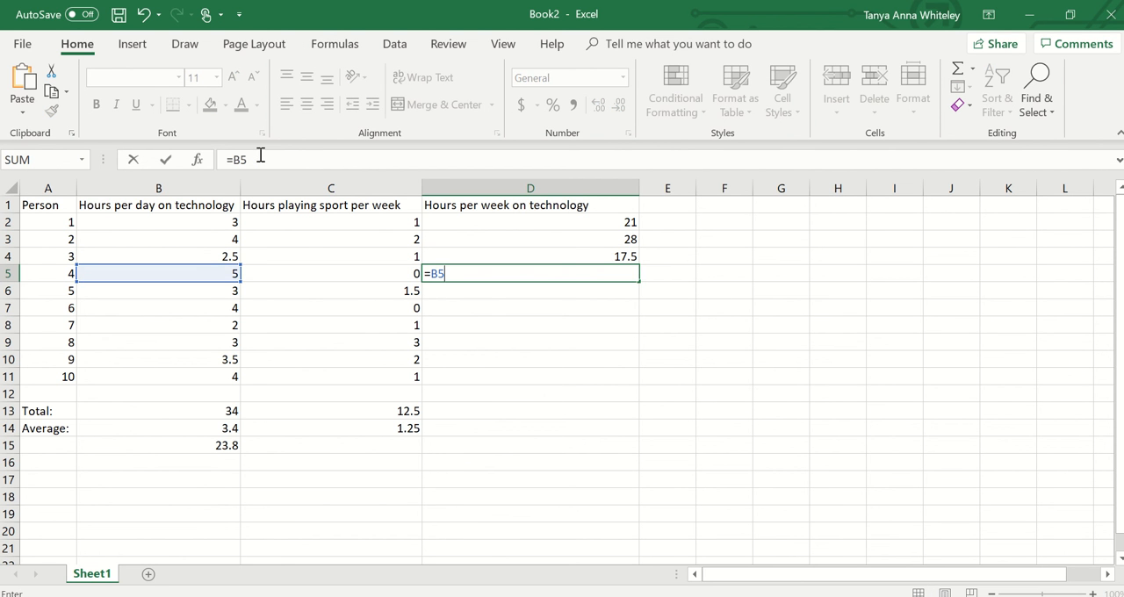
text(*7)
key(Return)
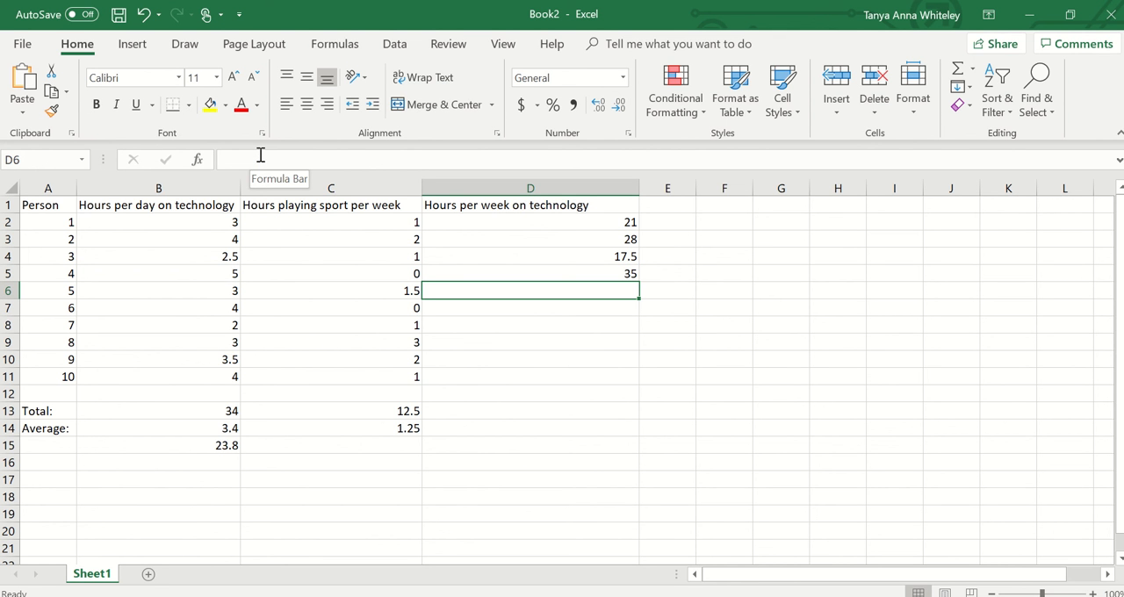
- Calculate person 5's weekly technology hours in cell D6 with =B6*7 and fill the formula down through D11
text(=)
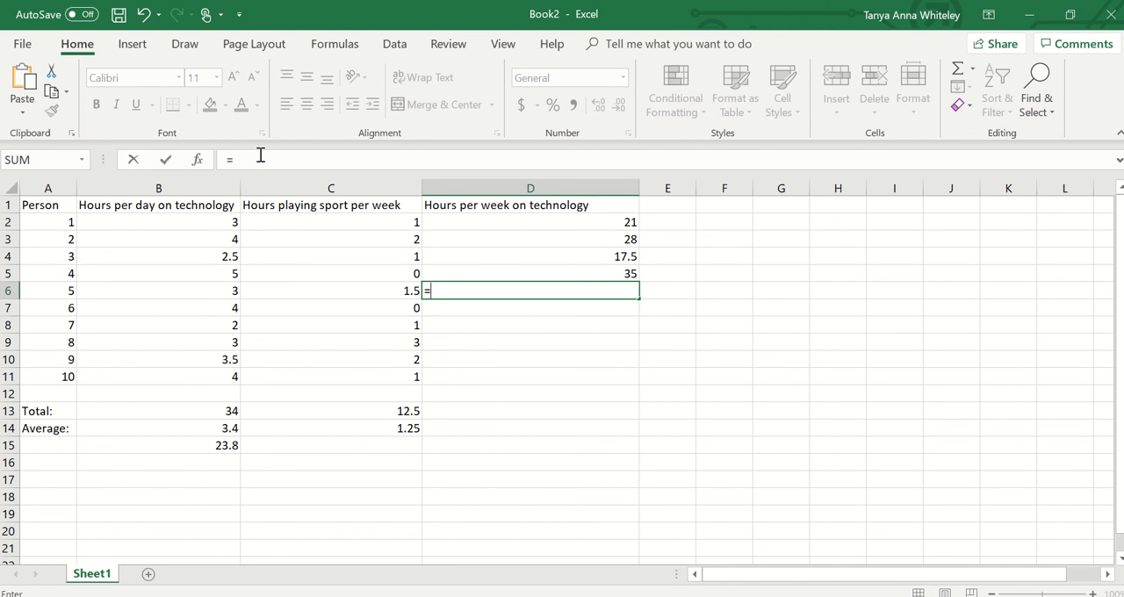
text(B)
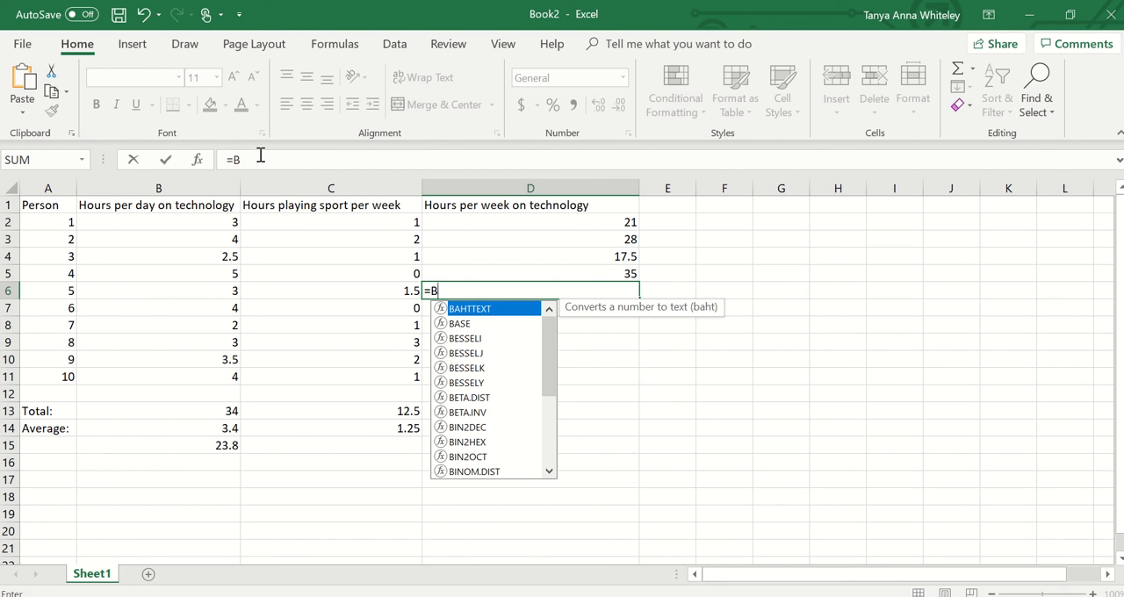
text(6)
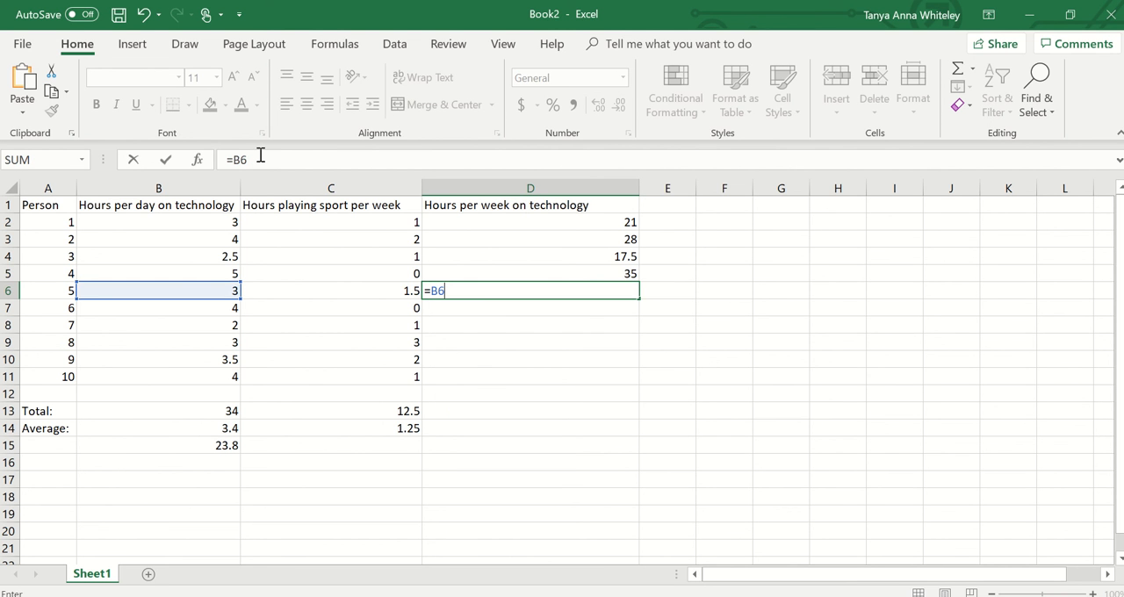
text(*7)
key(Return)
click(623, 292)
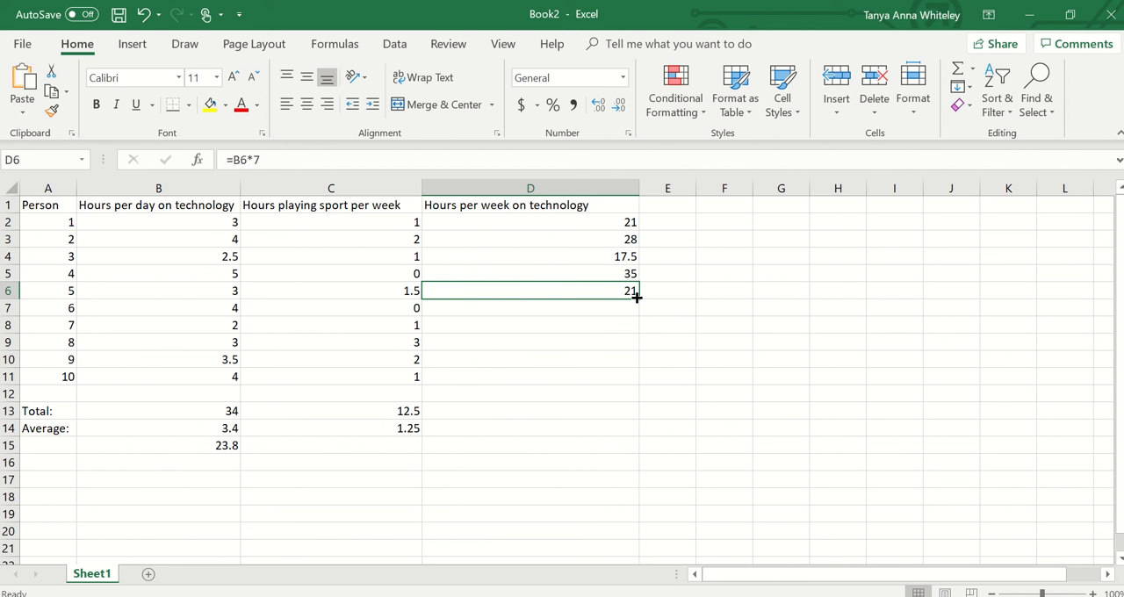
drag(636, 297, 629, 386)
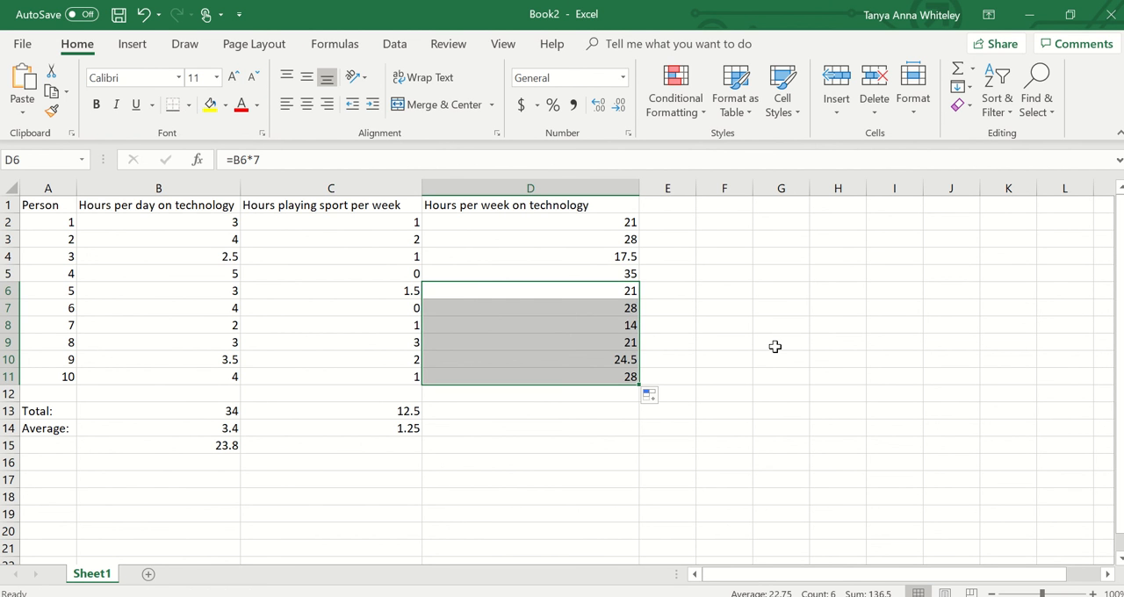
- Fill the formula in D2 down through D11 and narrow column D to fit its heading more closely
click(617, 226)
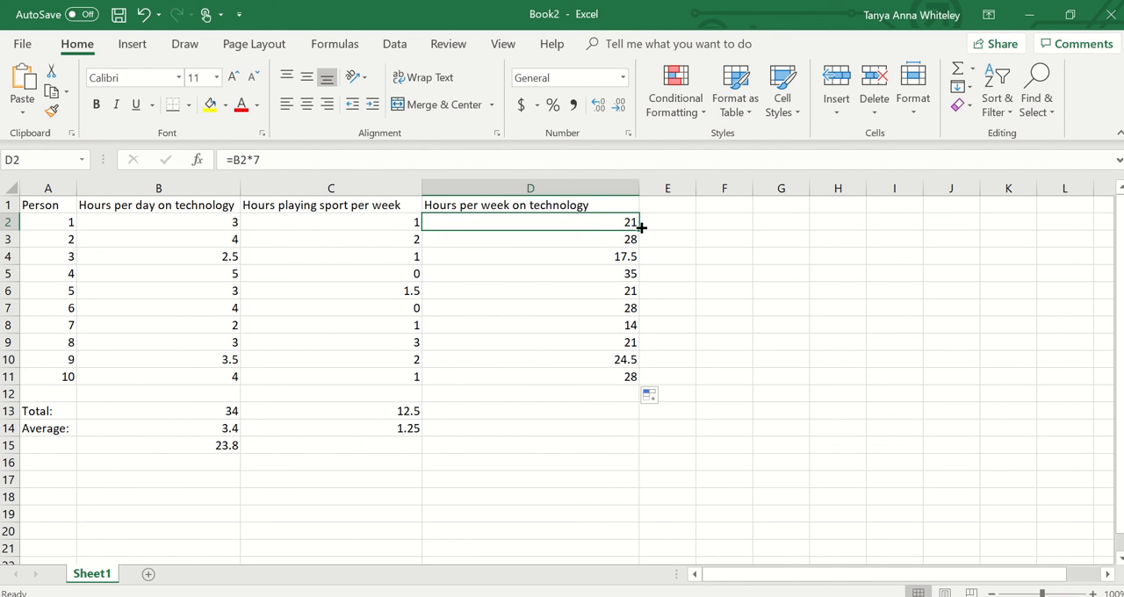
drag(636, 229, 626, 392)
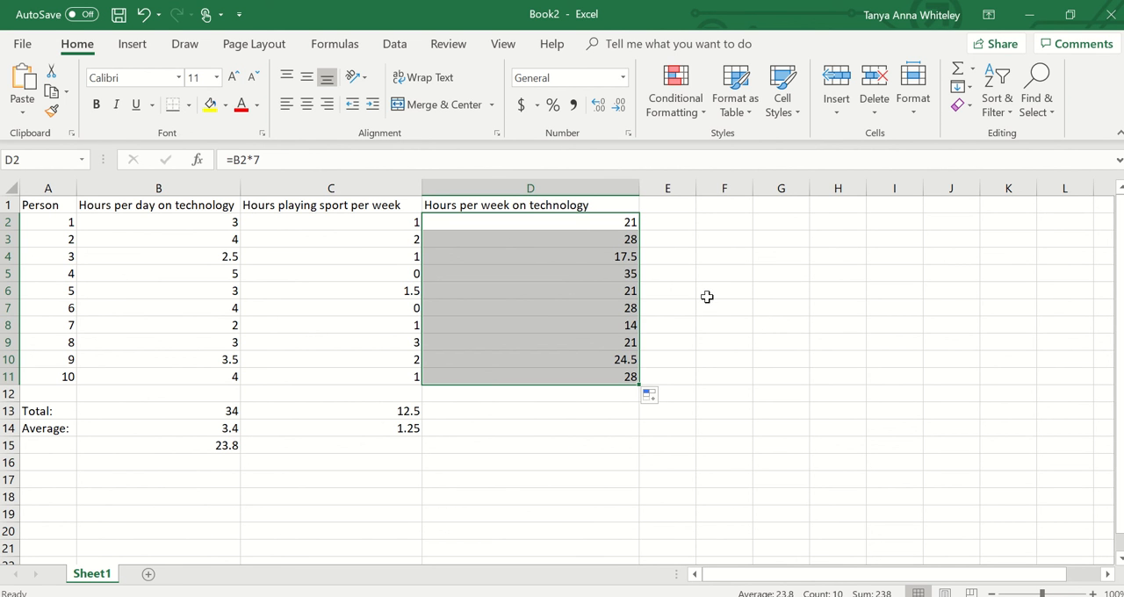
click(781, 323)
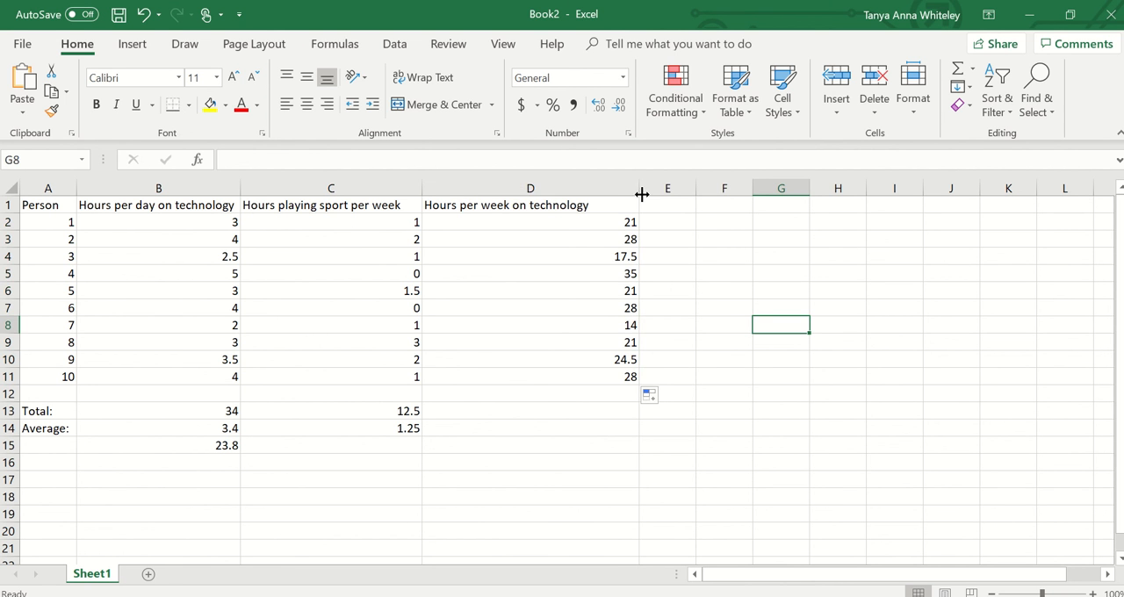
drag(640, 193, 604, 193)
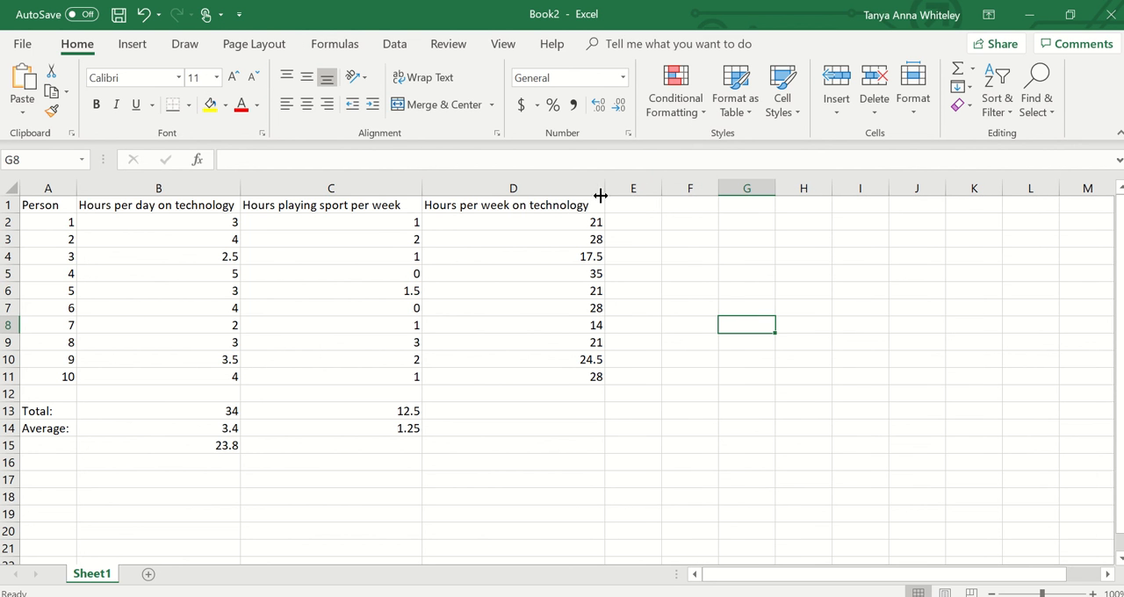
- Insert a 2-D clustered column chart from the weekly sport and technology hours in C1:D11
drag(366, 210, 428, 383)
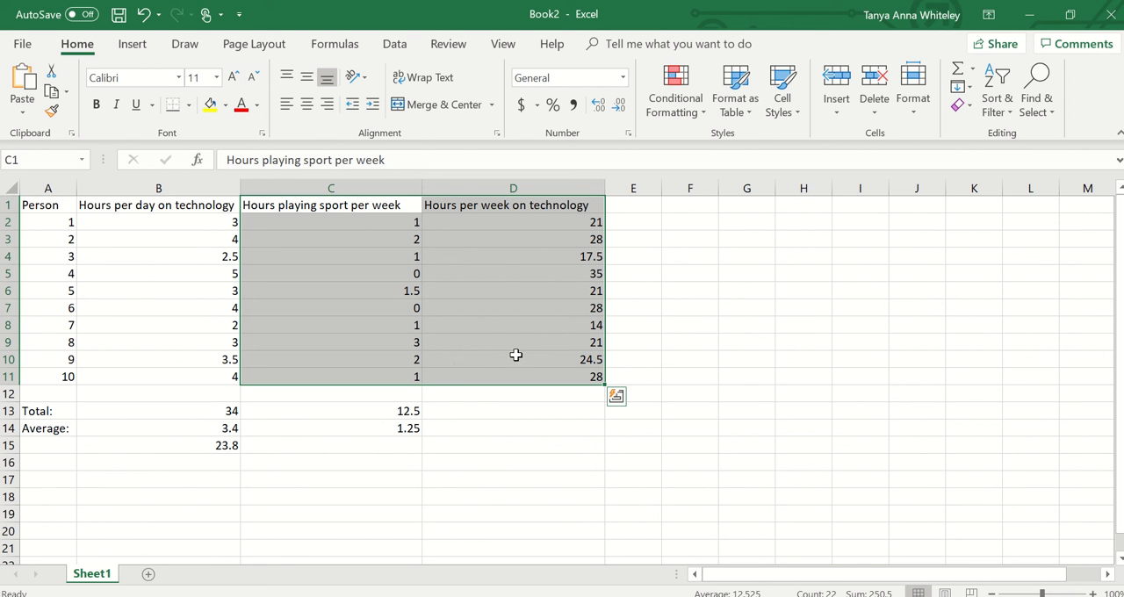
click(128, 48)
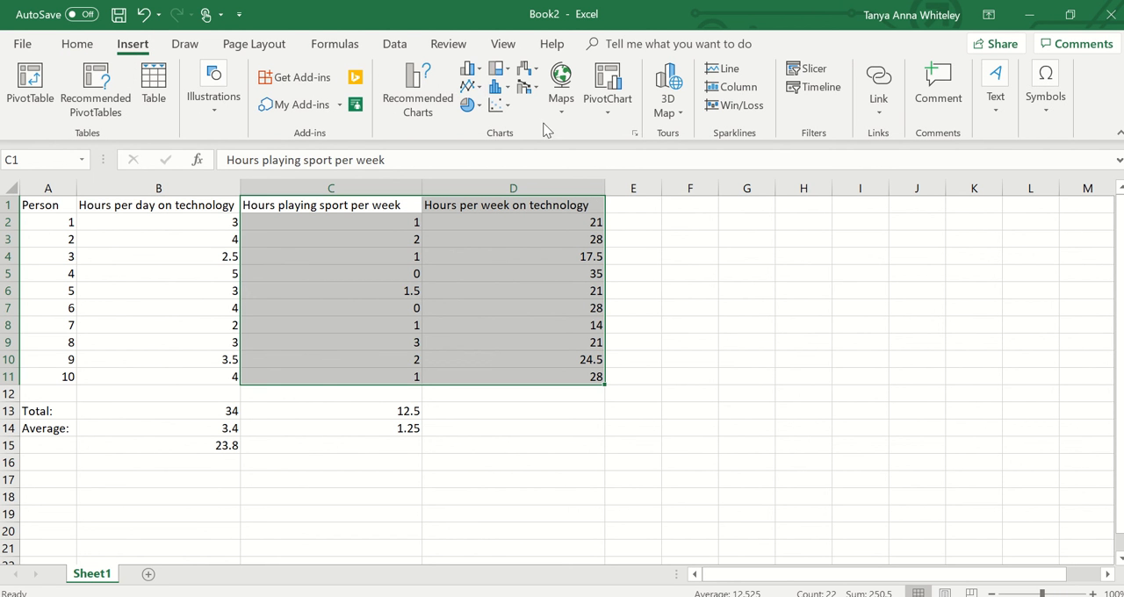
click(470, 70)
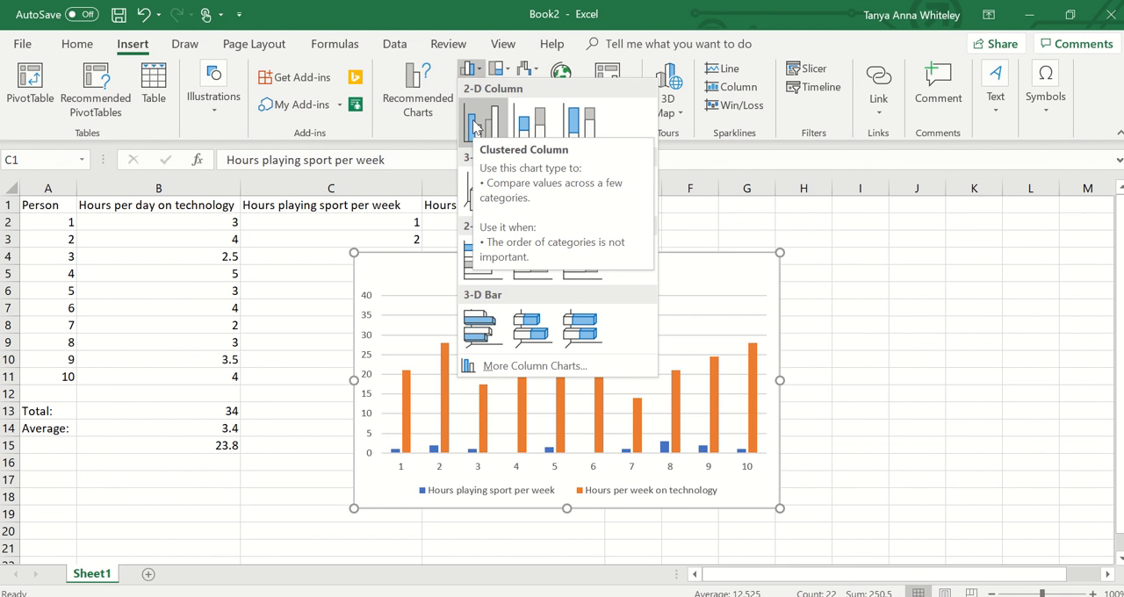
click(474, 126)
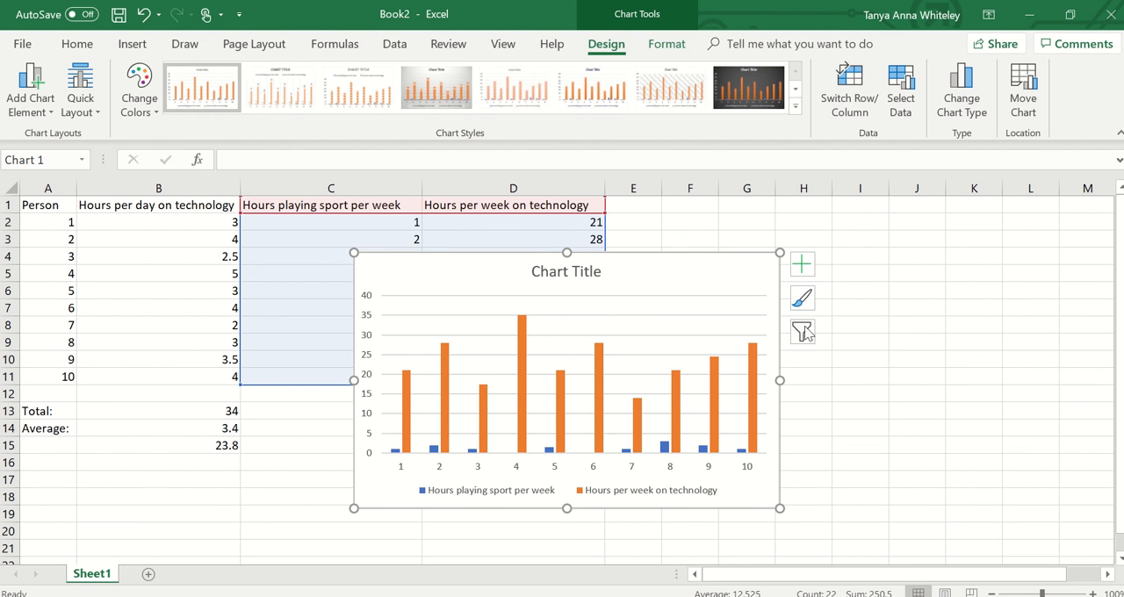
- Change the chart title to "Hours per week playing sport VS using technology"
click(555, 271)
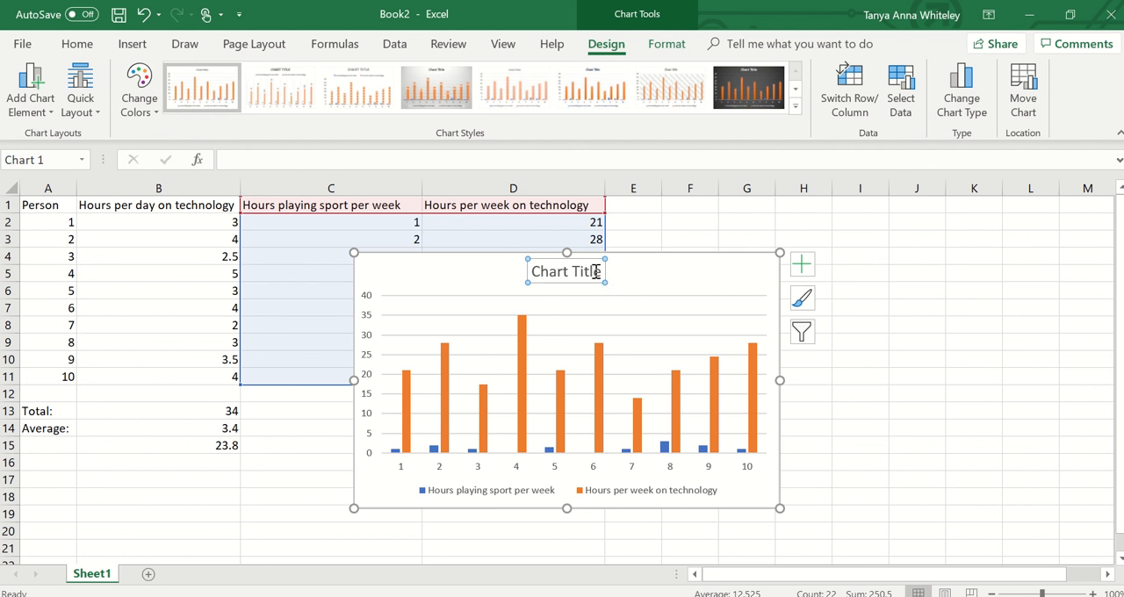
drag(603, 272, 521, 271)
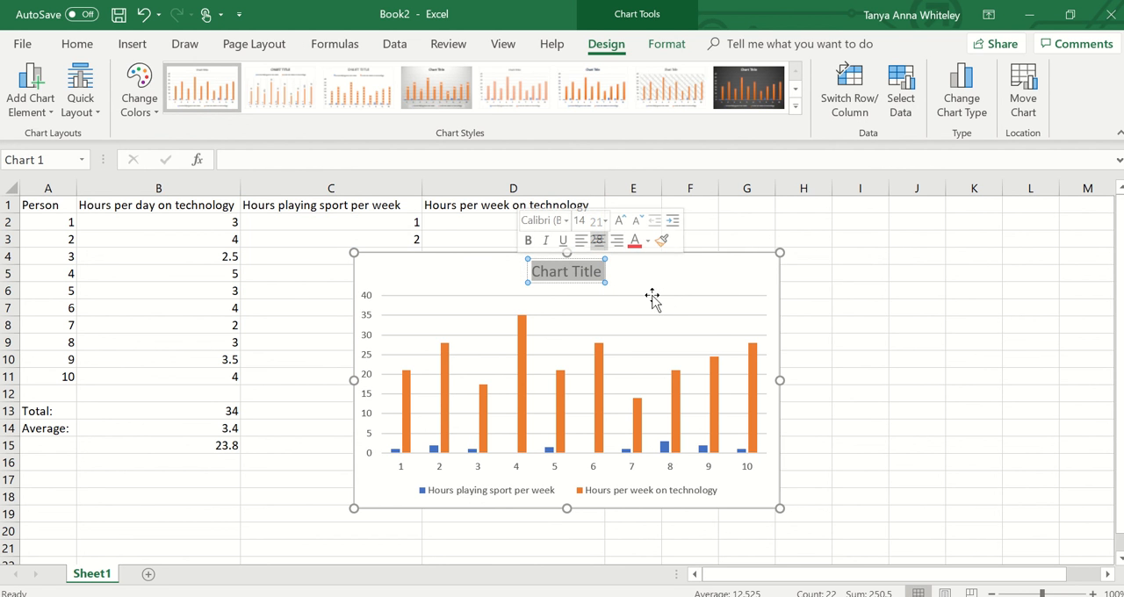
text(Hour)
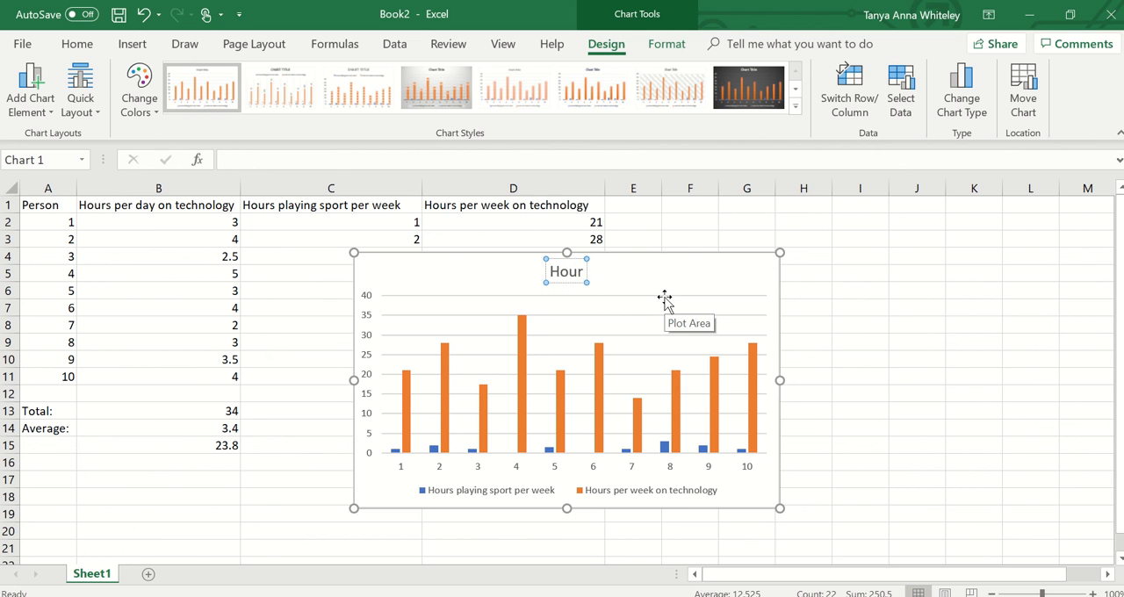
text(s per we)
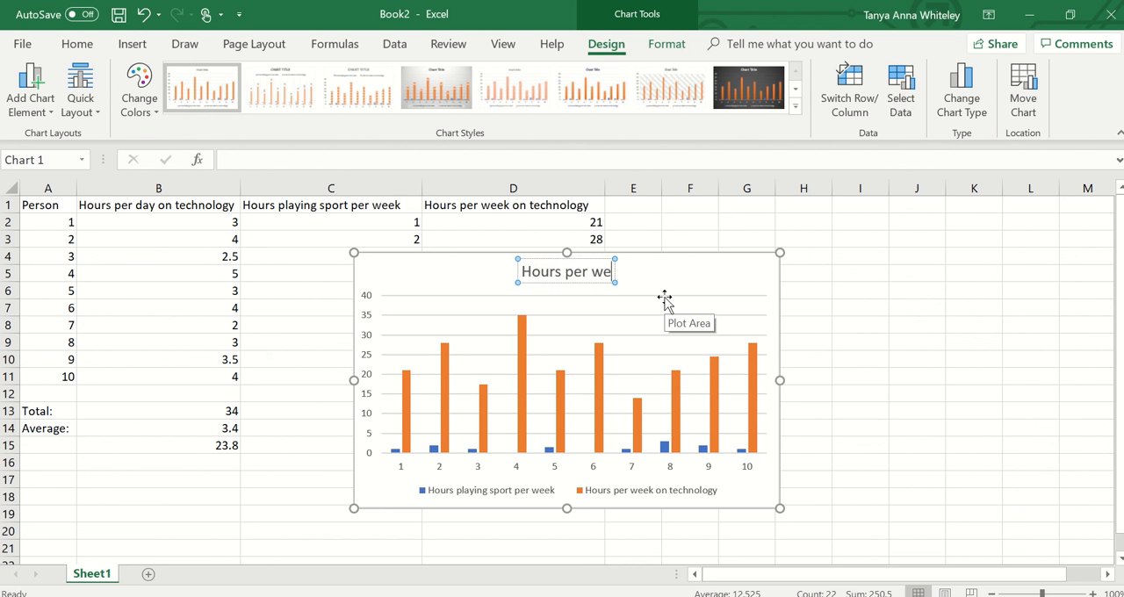
text(ek play)
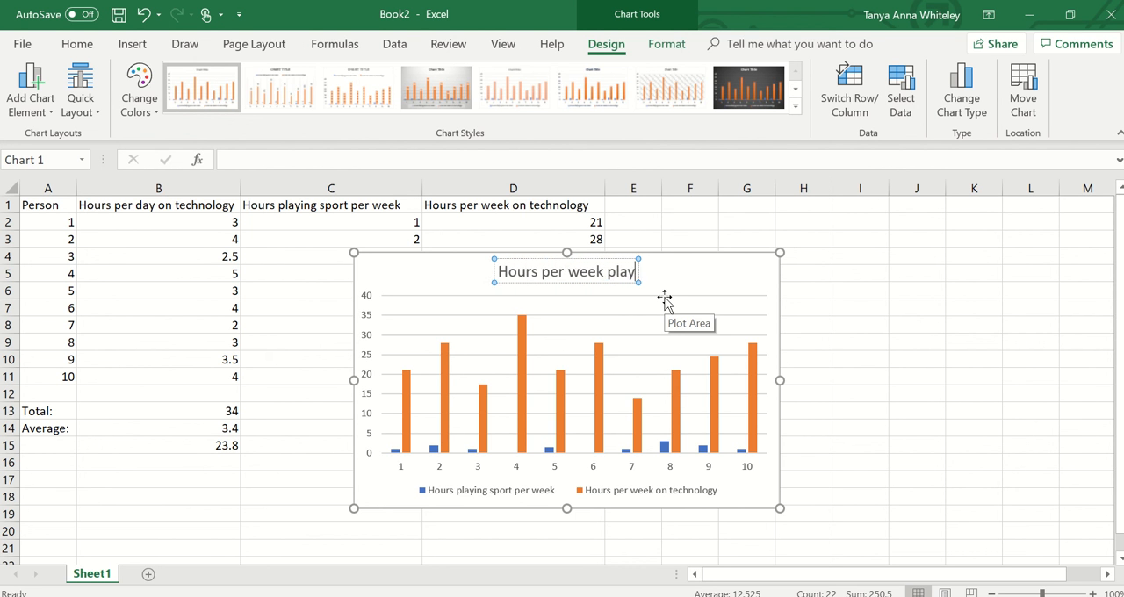
text(ing sport)
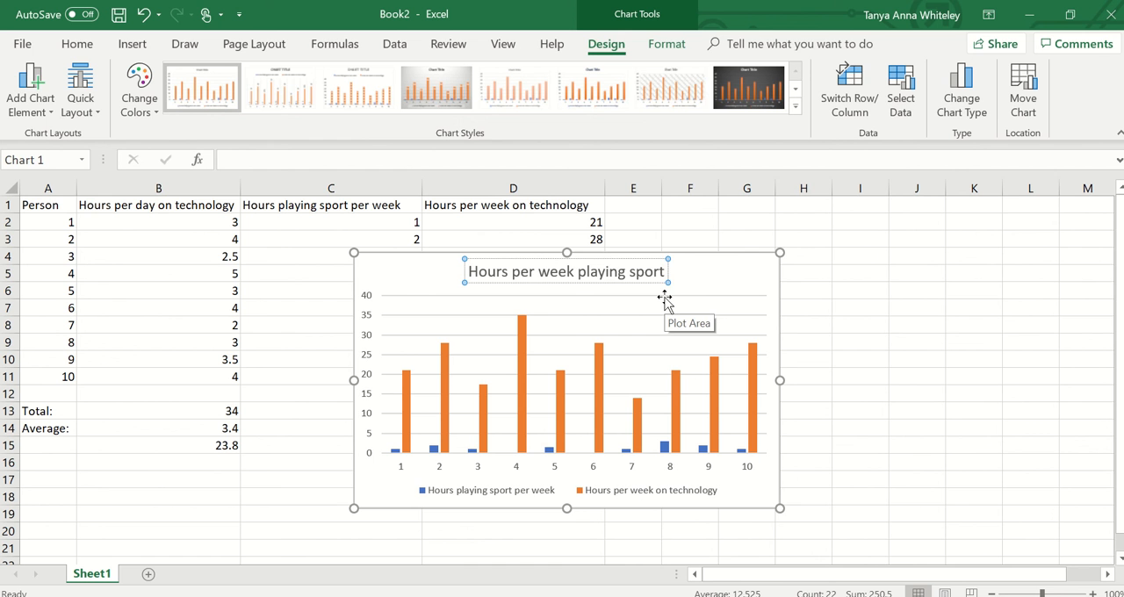
text( VS)
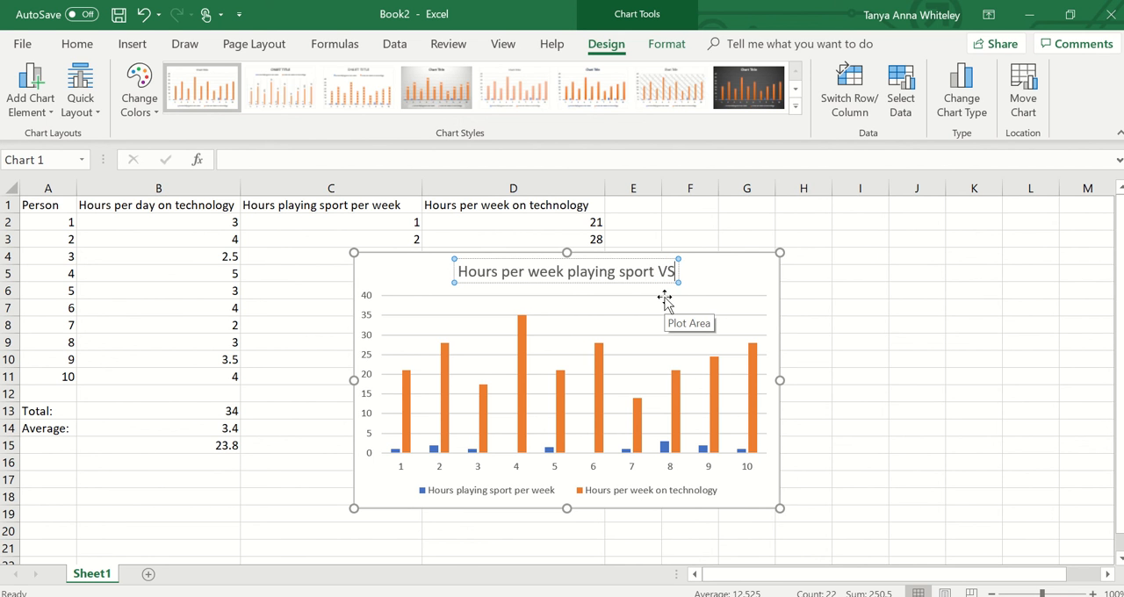
text( using te)
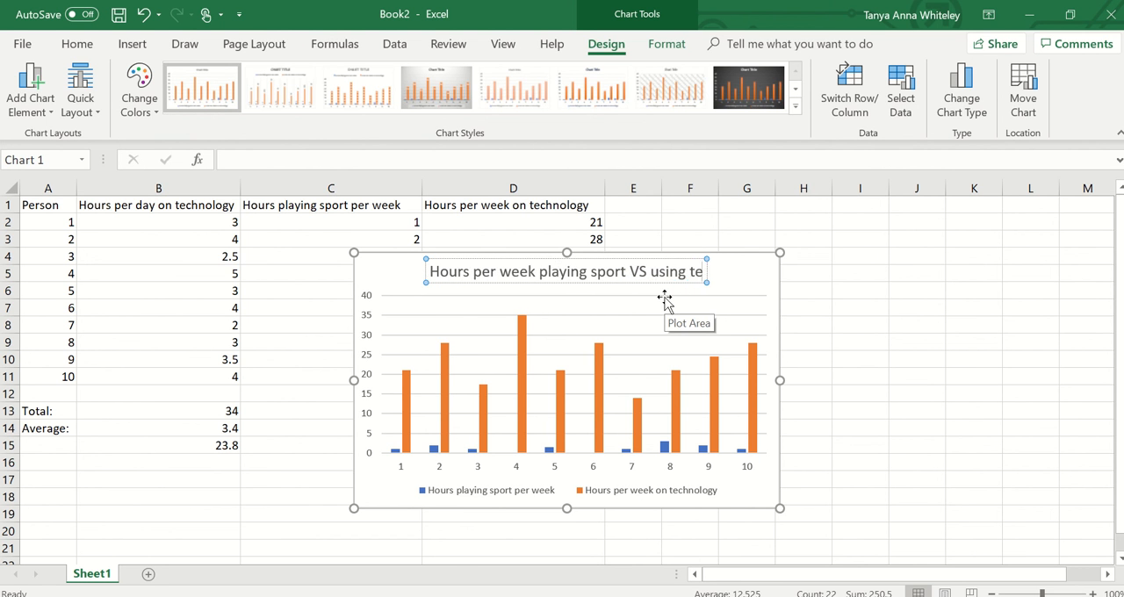
text(chnology)
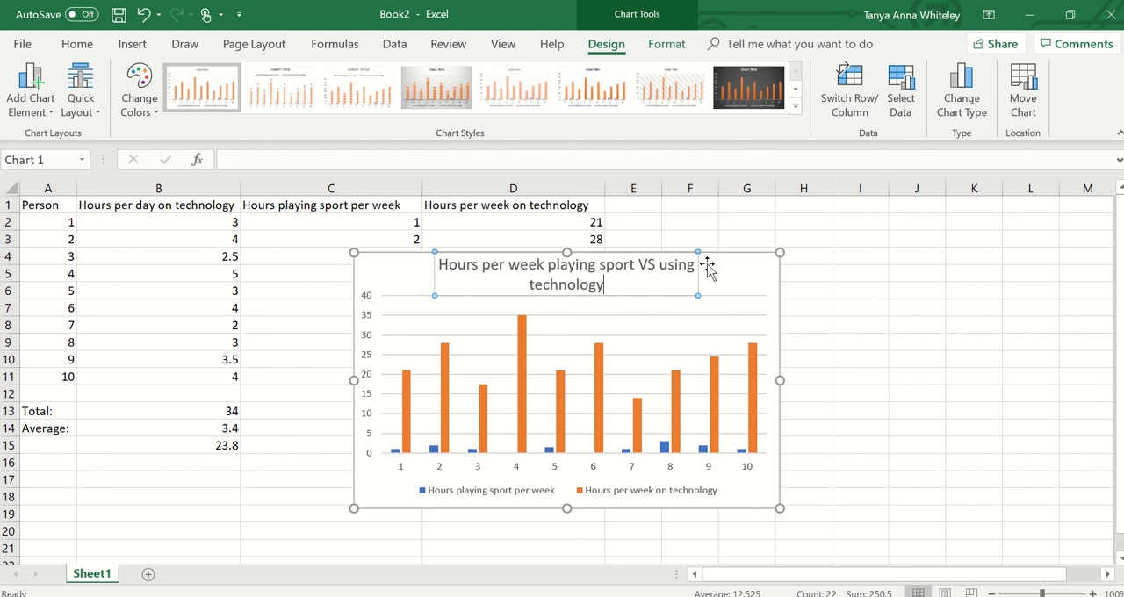
click(873, 319)
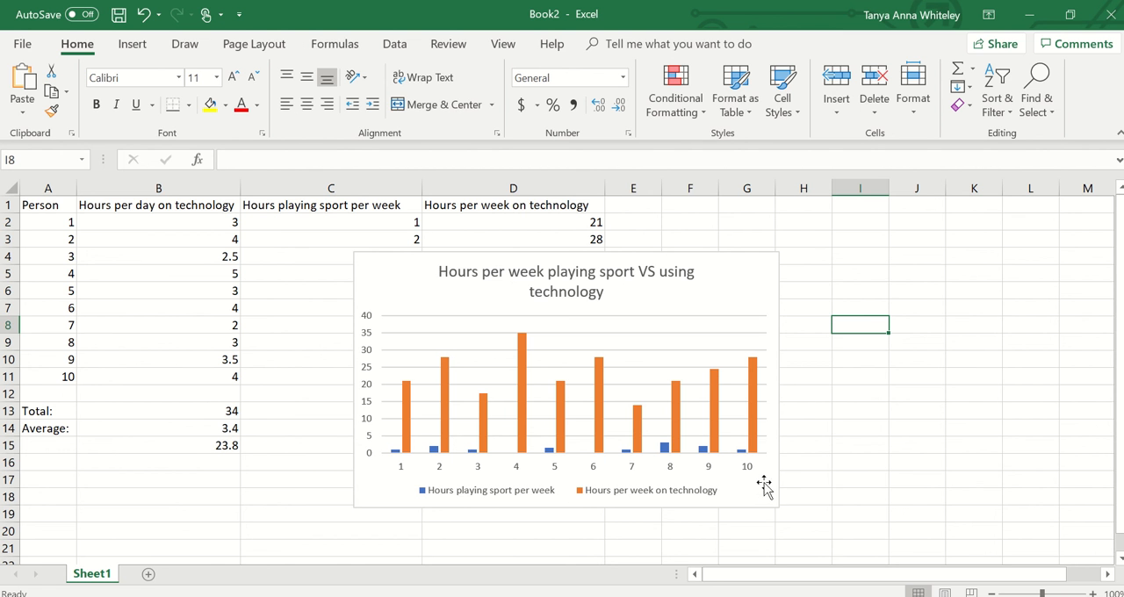
click(716, 283)
right_click(714, 281)
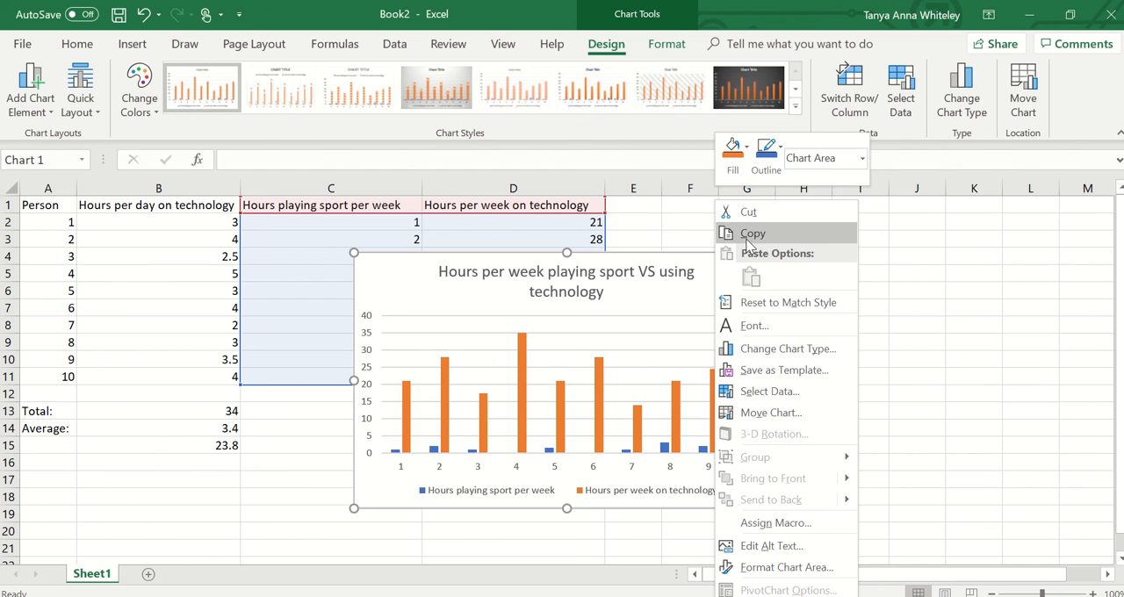
click(966, 322)
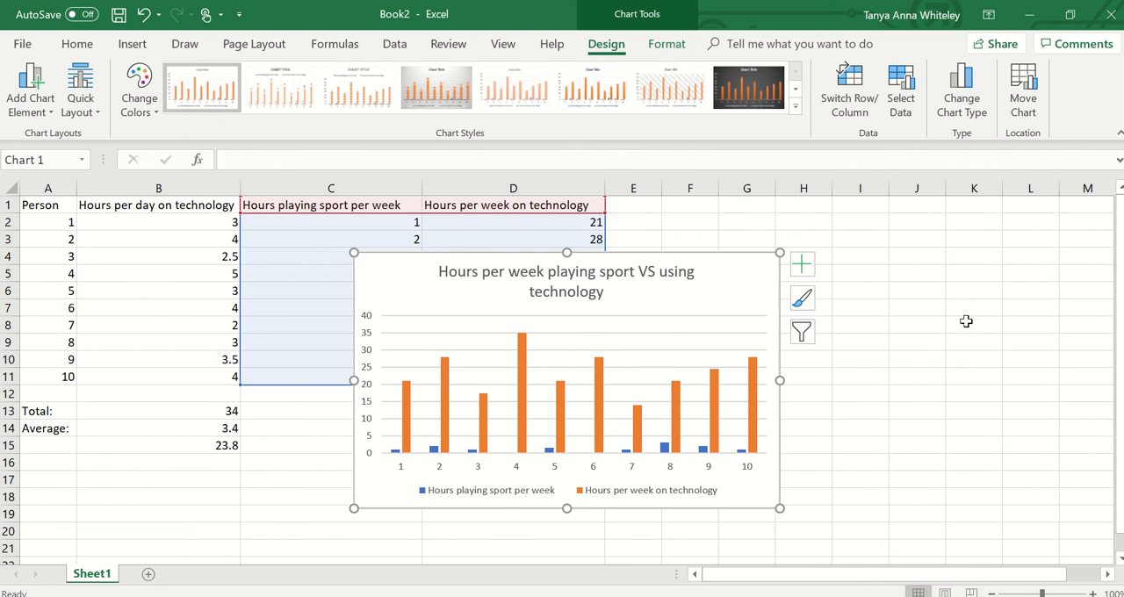